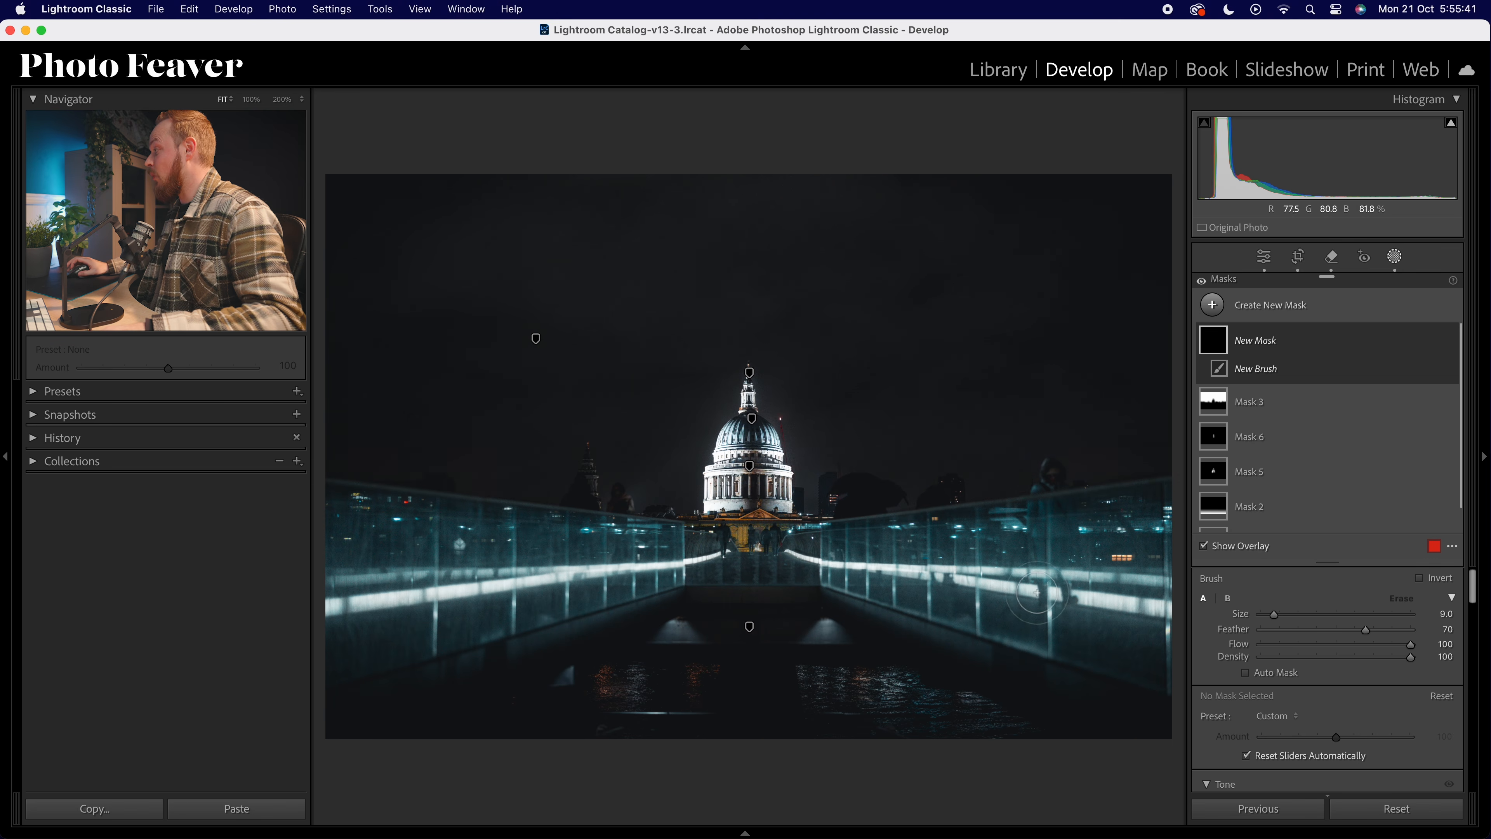
# Brush the new mask over the right glass barrier, using size 26 at the outer edge and size 4 towards the dome
pyautogui.scroll(5, 1094, 592)
pyautogui.scroll(2, 1164, 597)
pyautogui.moveTo(1164, 597); pyautogui.dragTo(1139, 657)
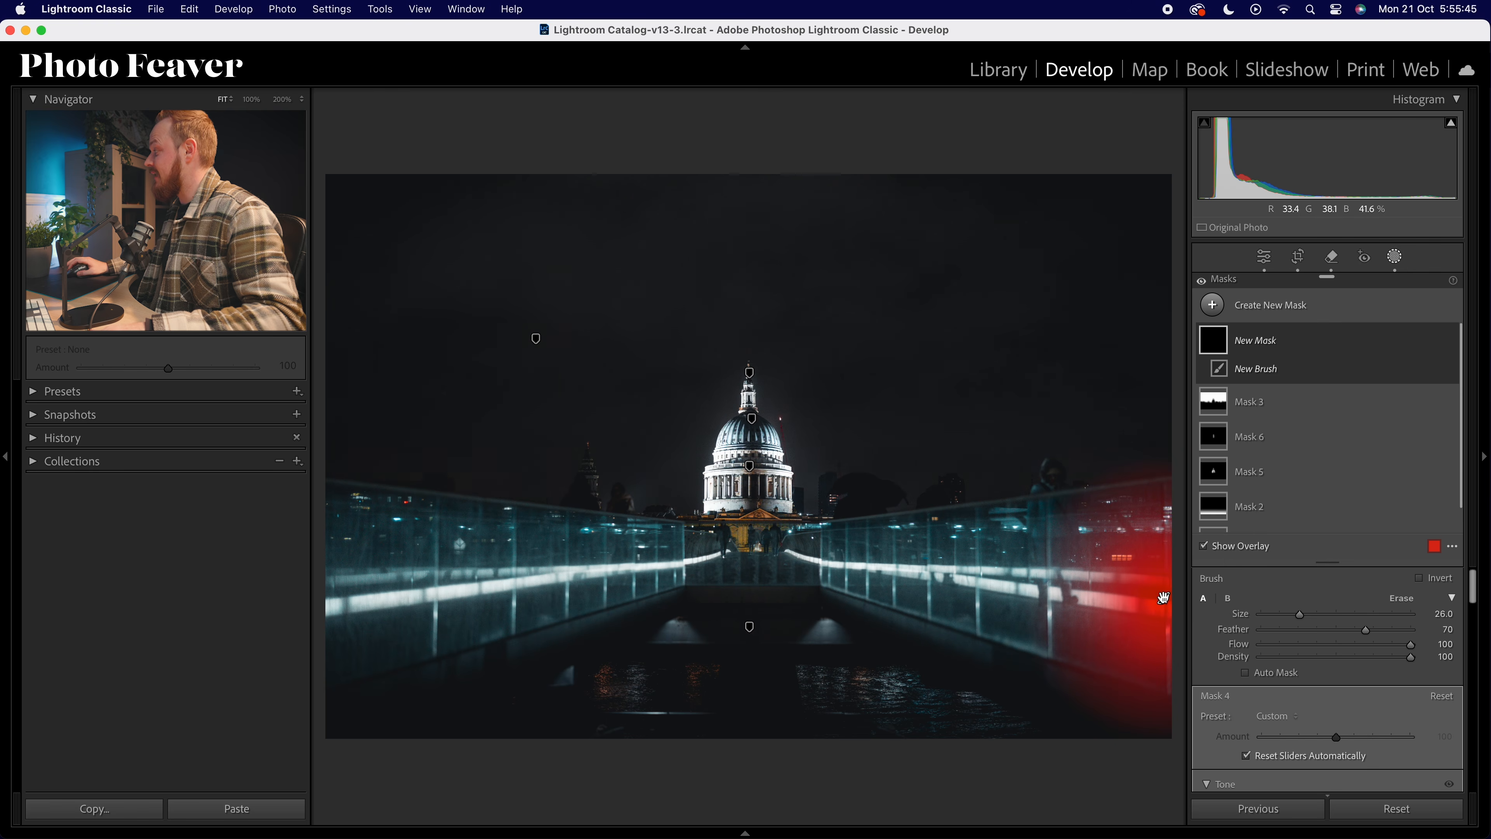
pyautogui.scroll(-3, 998, 588)
pyautogui.scroll(-5, 868, 576)
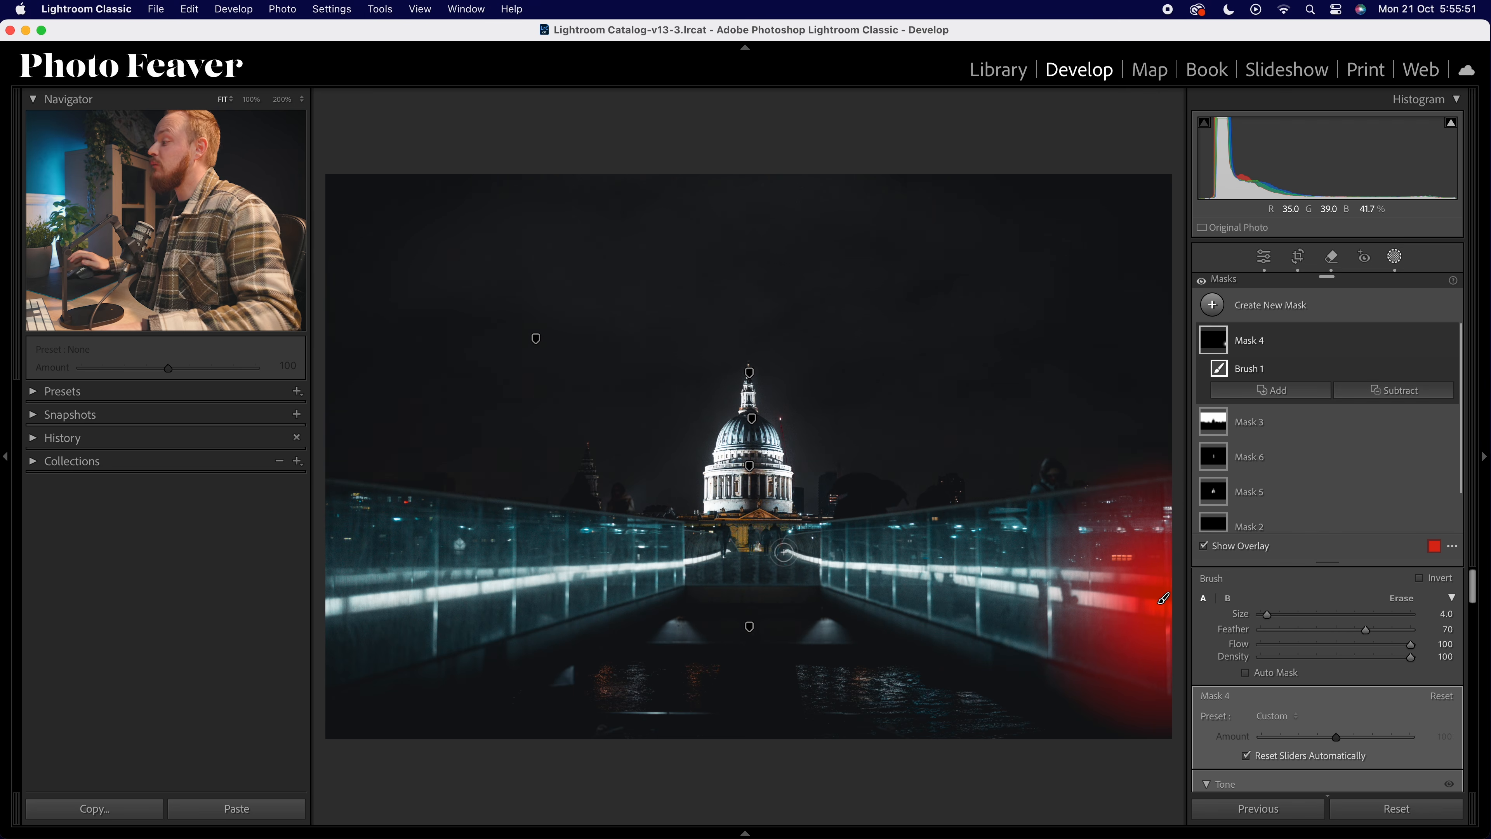
pyautogui.keyDown('shift'); pyautogui.click(784, 553); pyautogui.keyUp('shift')
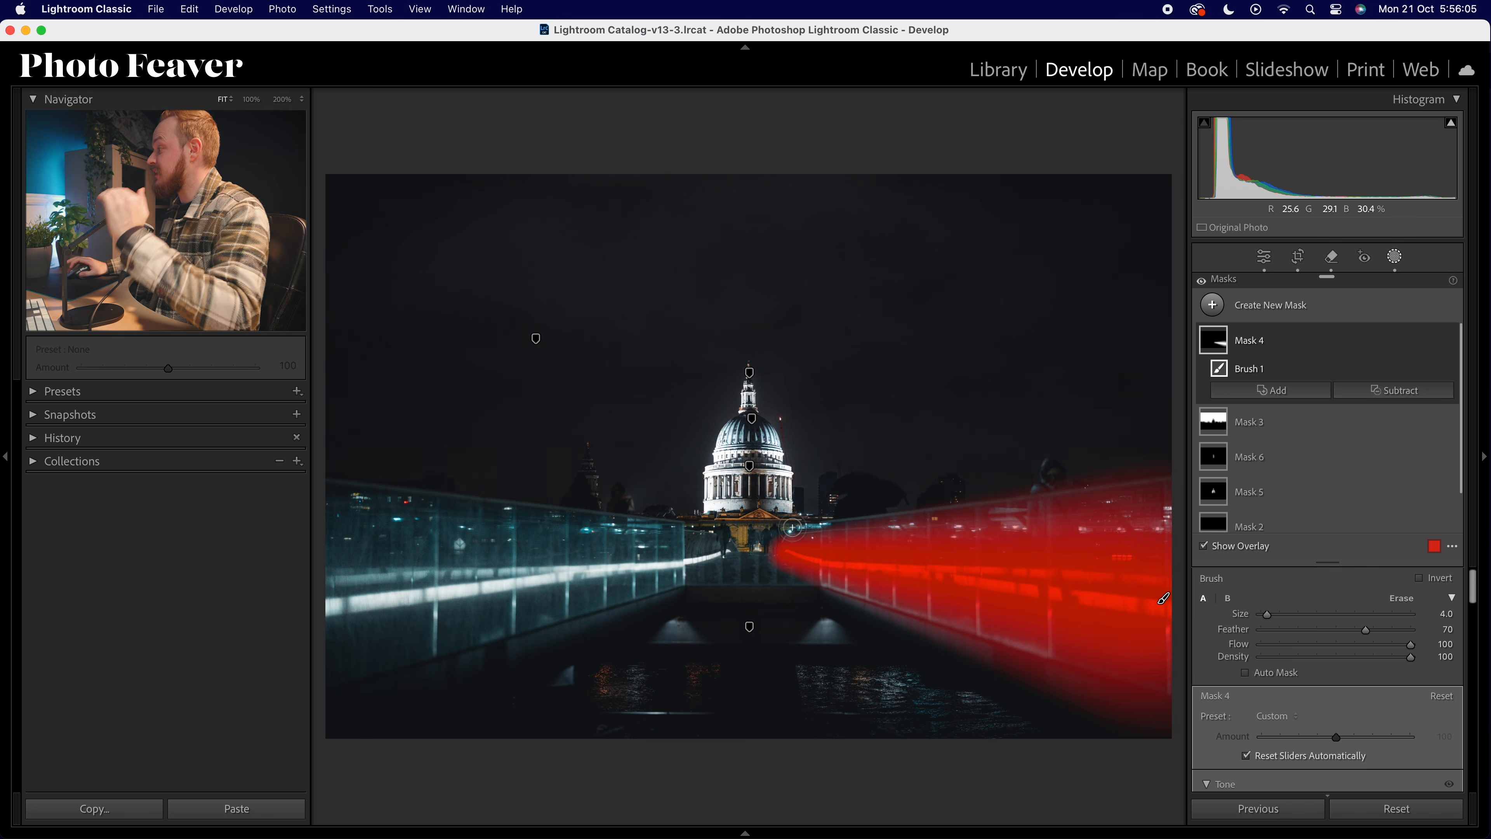
# Extend the brush mask over the left glass barrier, using size 28 at the outer edge and size 5 towards the dome
pyautogui.scroll(10, 396, 581)
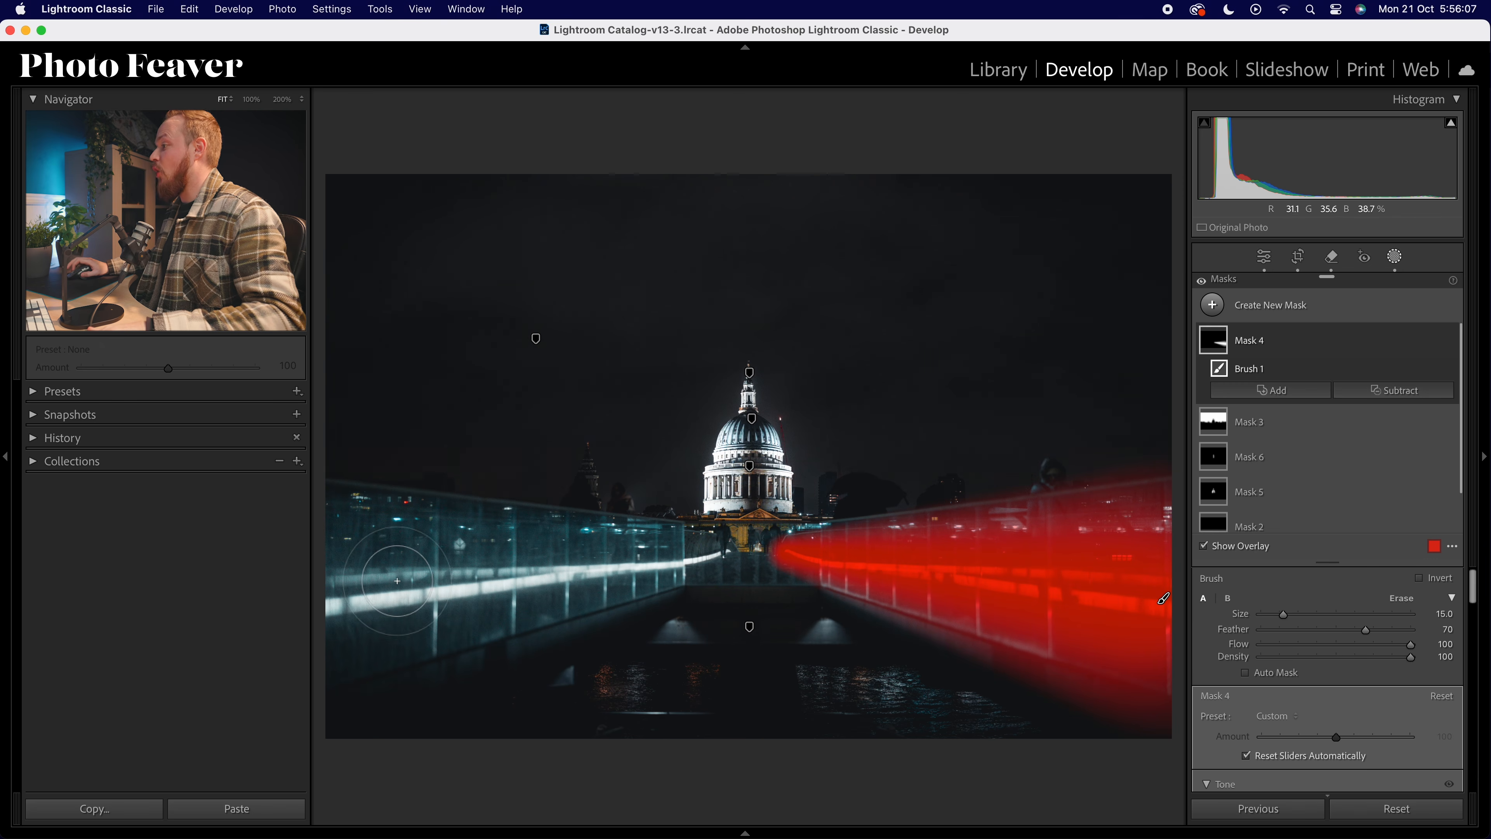
pyautogui.scroll(-2, 359, 590)
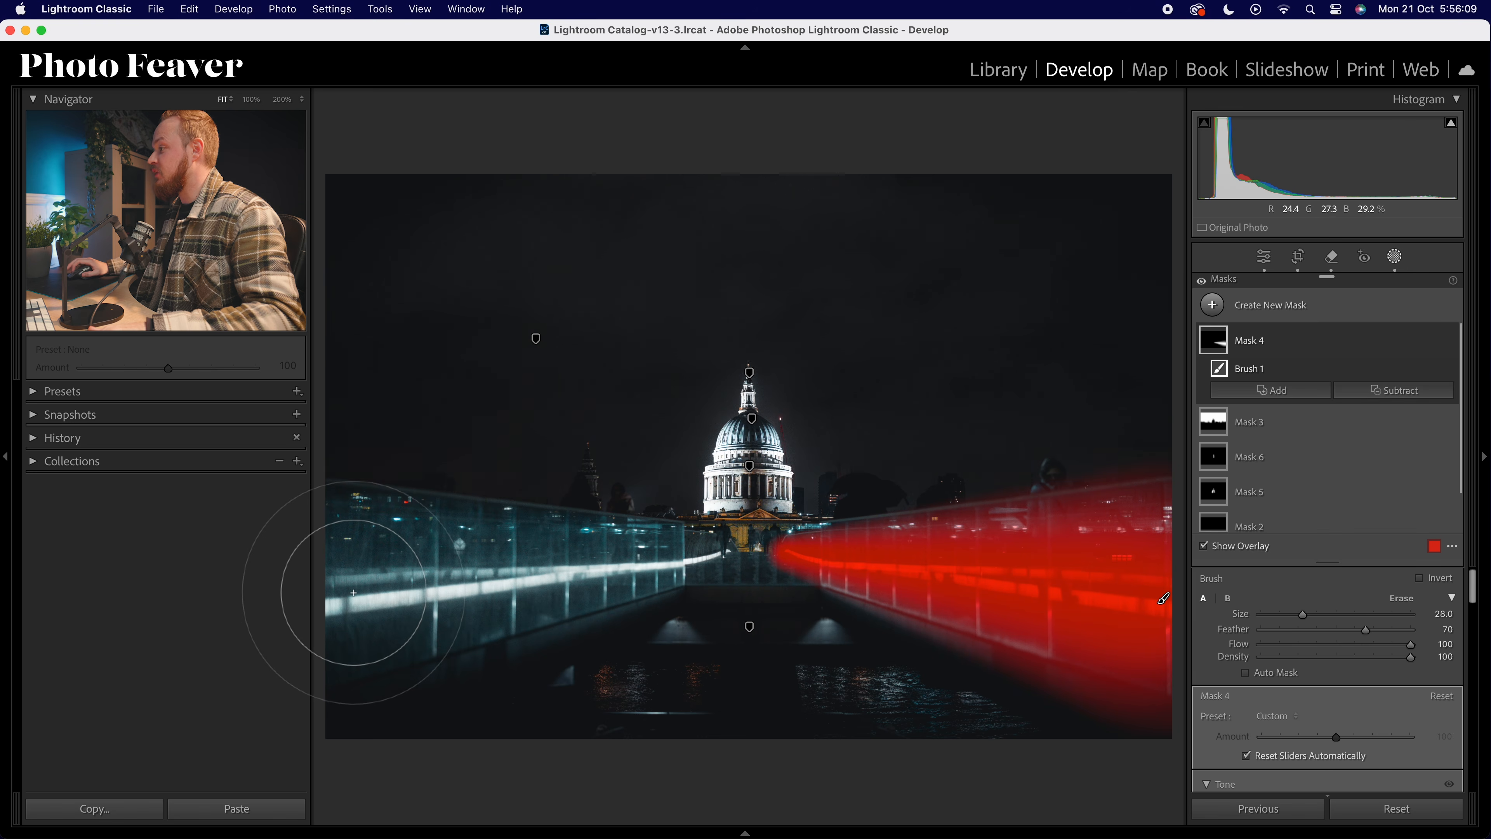
pyautogui.click(351, 593)
pyautogui.scroll(-10, 411, 588)
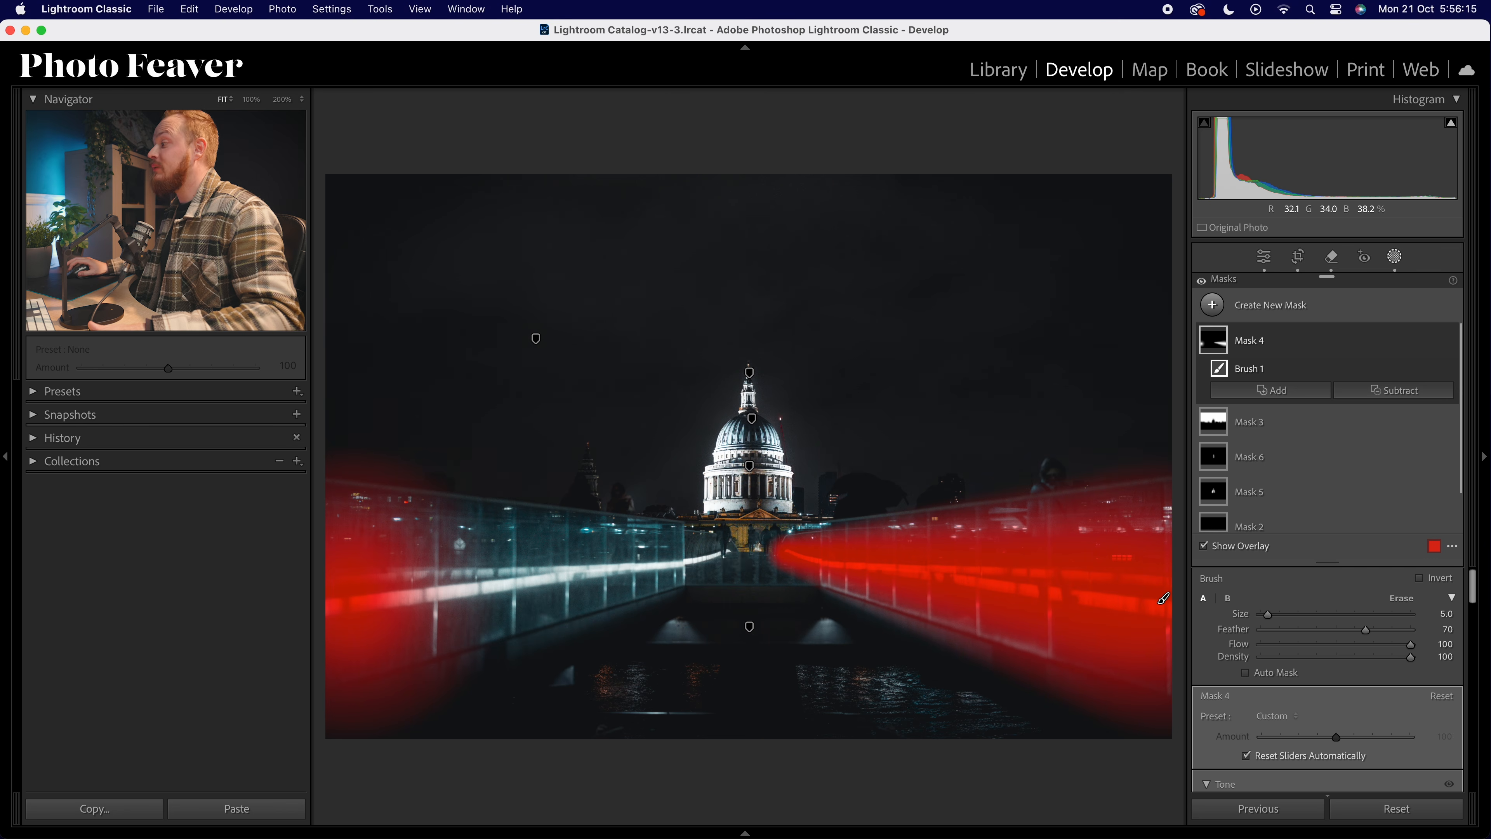
pyautogui.keyDown('shift'); pyautogui.click(731, 550); pyautogui.keyUp('shift')
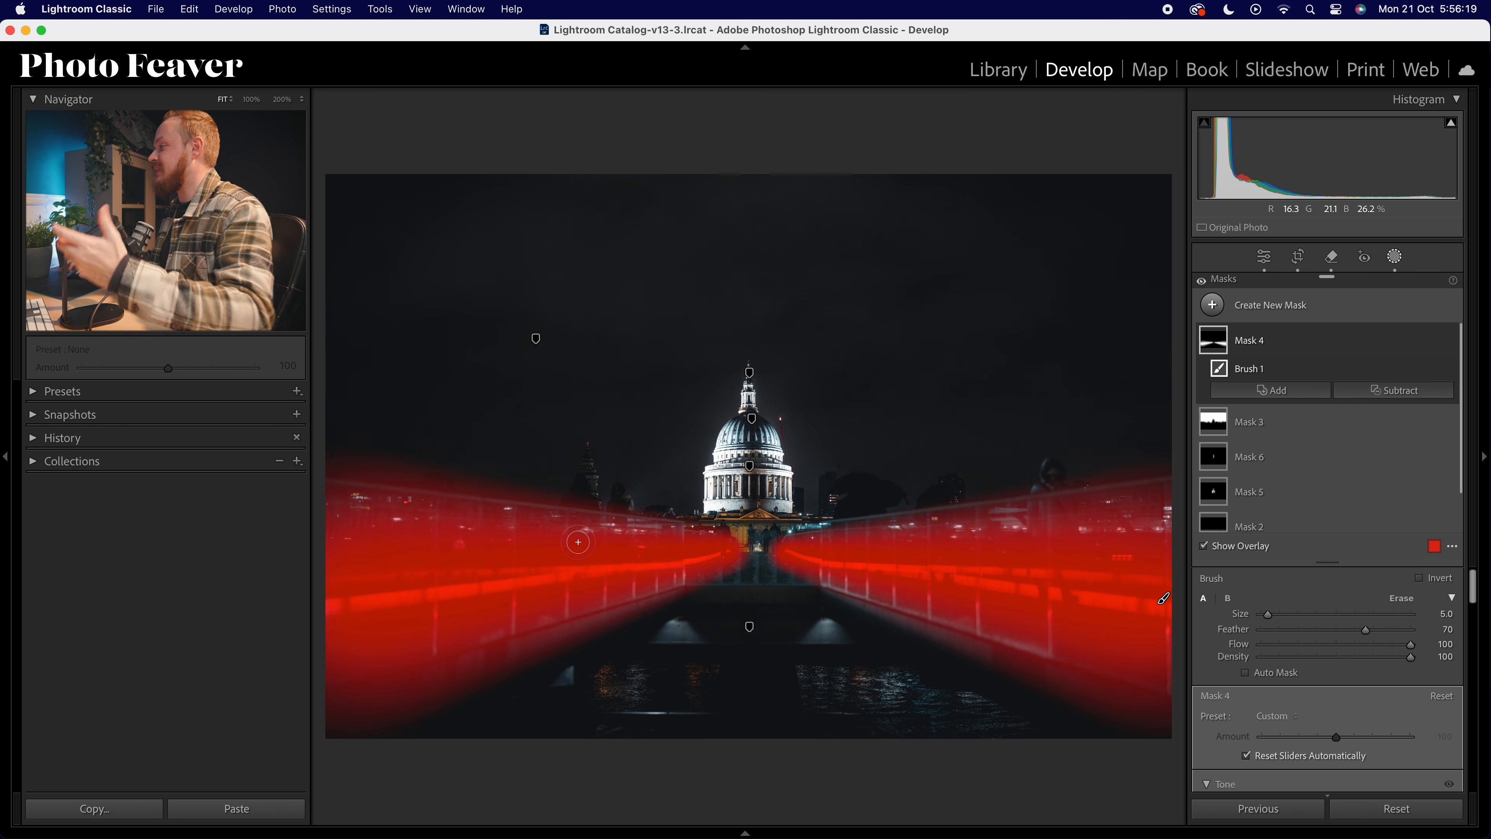
pyautogui.click(423, 276)
pyautogui.keyDown('shift'); pyautogui.click(1136, 258); pyautogui.keyUp('shift')
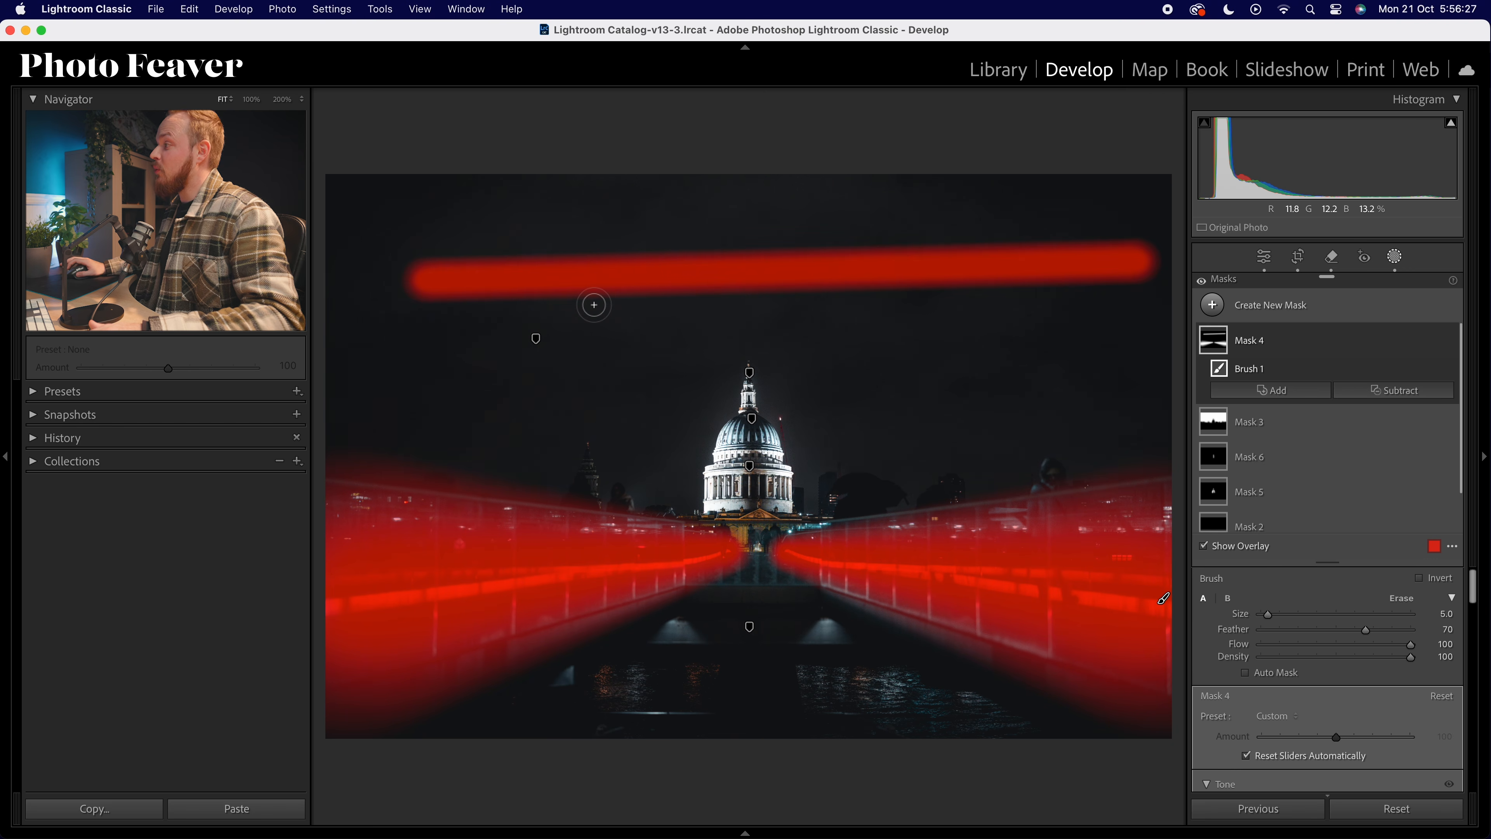
pyautogui.press('super+z')
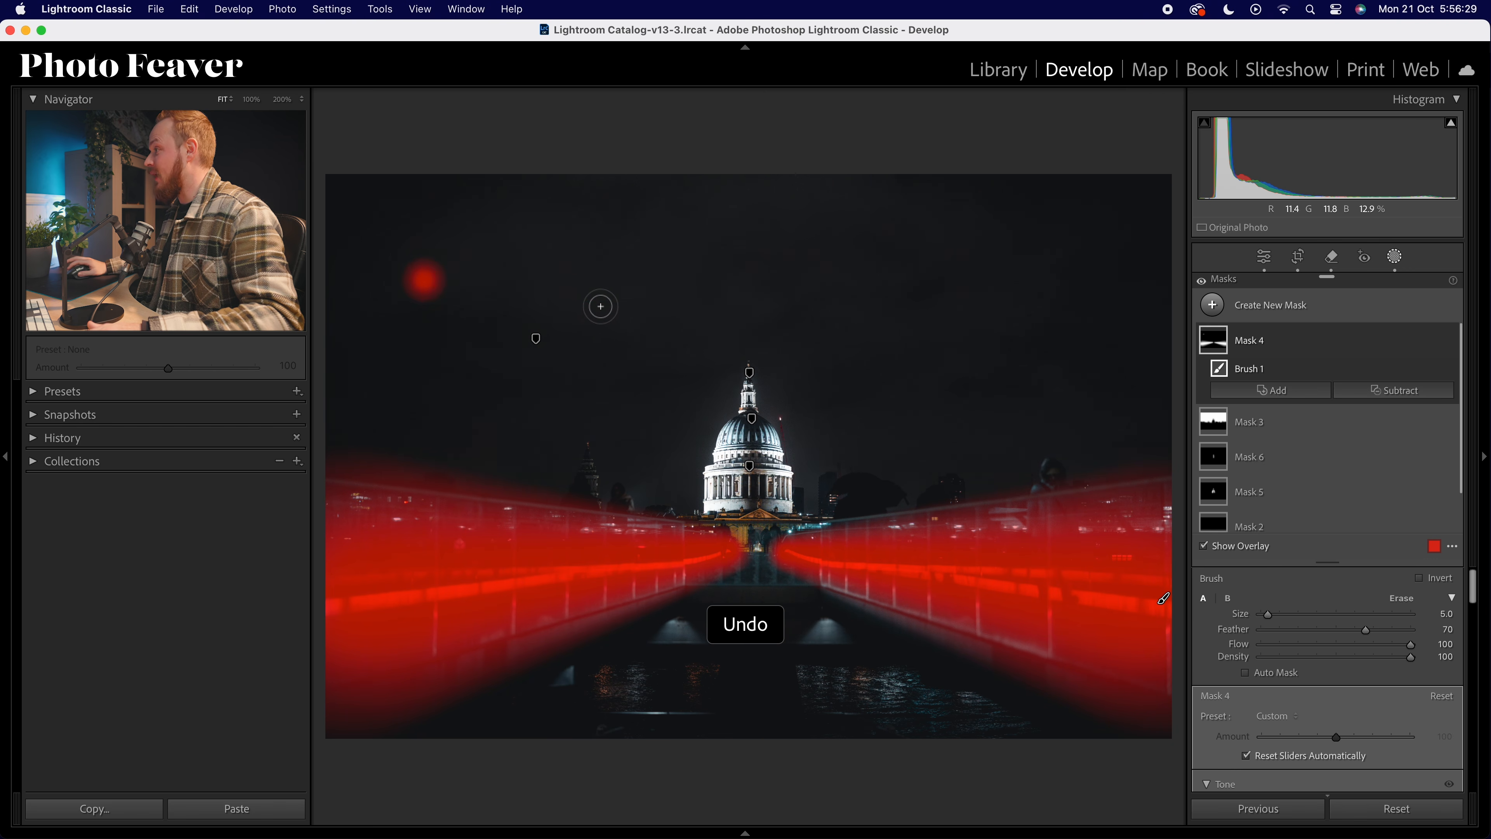
pyautogui.press('super+z')
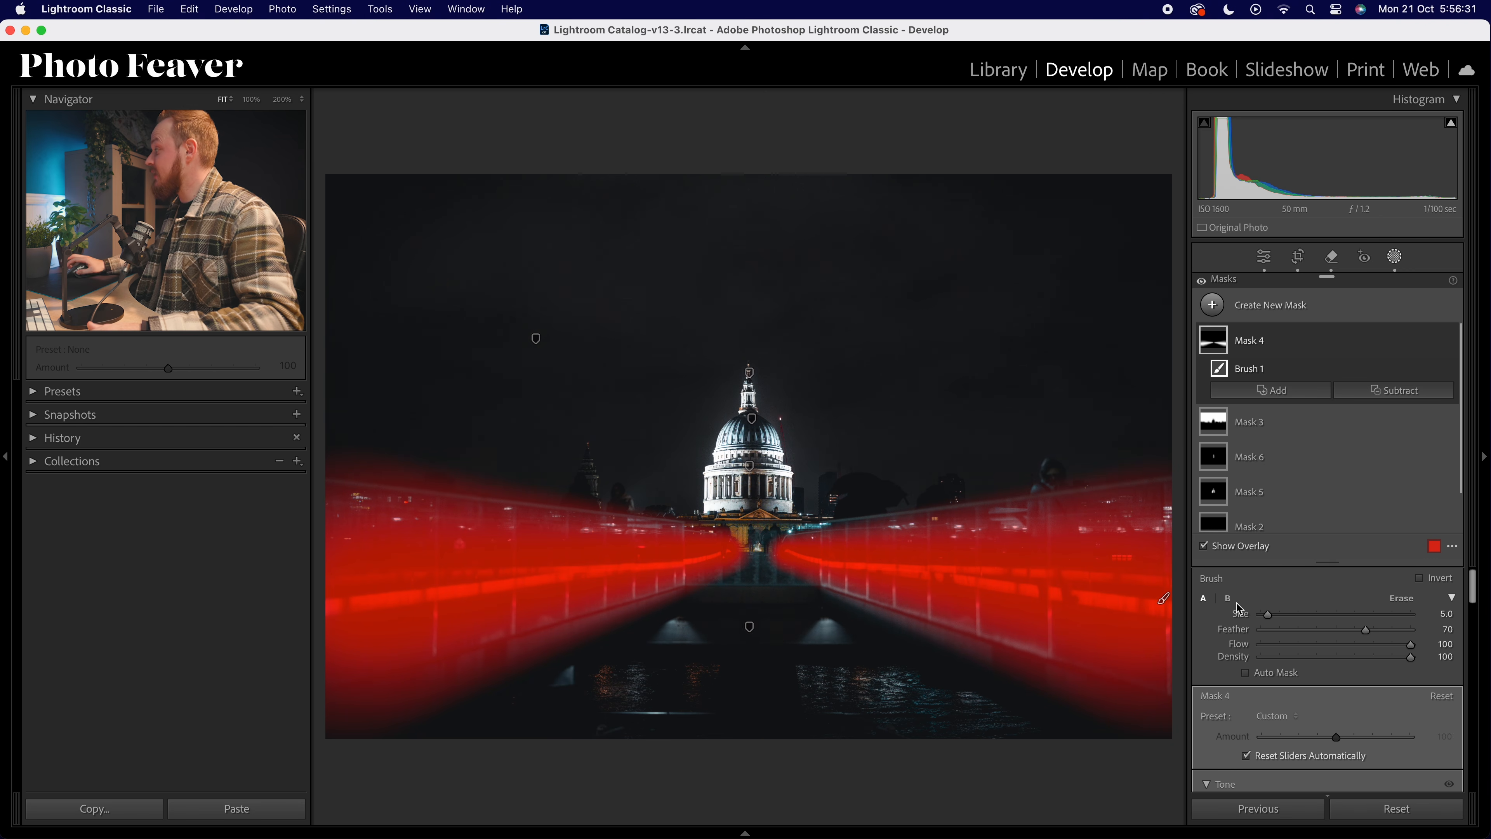
# Brighten the masked glass barriers with the Tone adjustments and reduce one of the mask's further slider settings
pyautogui.scroll(-5, 1333, 635)
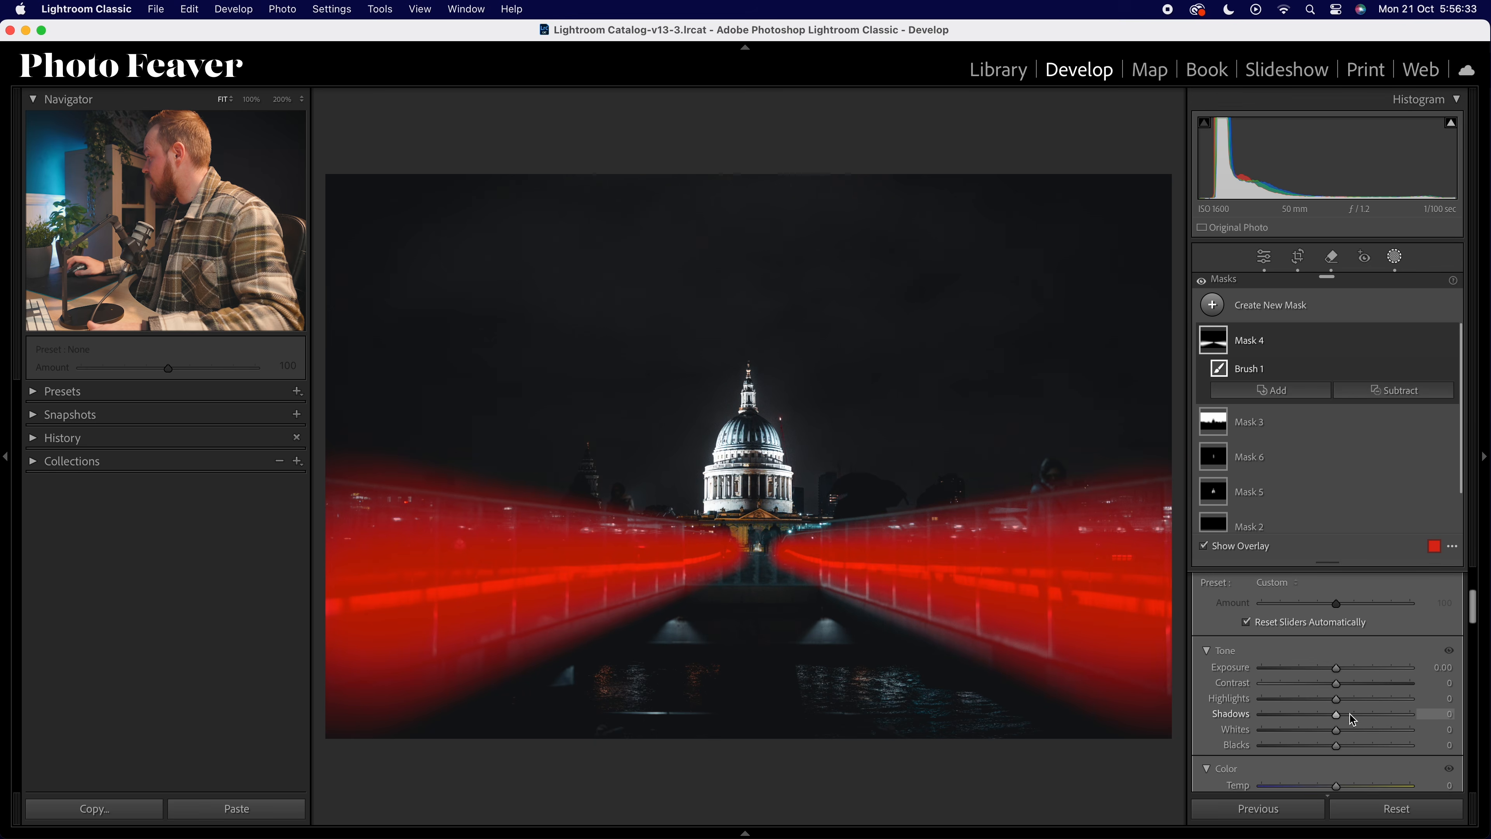
pyautogui.moveTo(1339, 657); pyautogui.dragTo(1348, 659)
pyautogui.scroll(-5, 1381, 692)
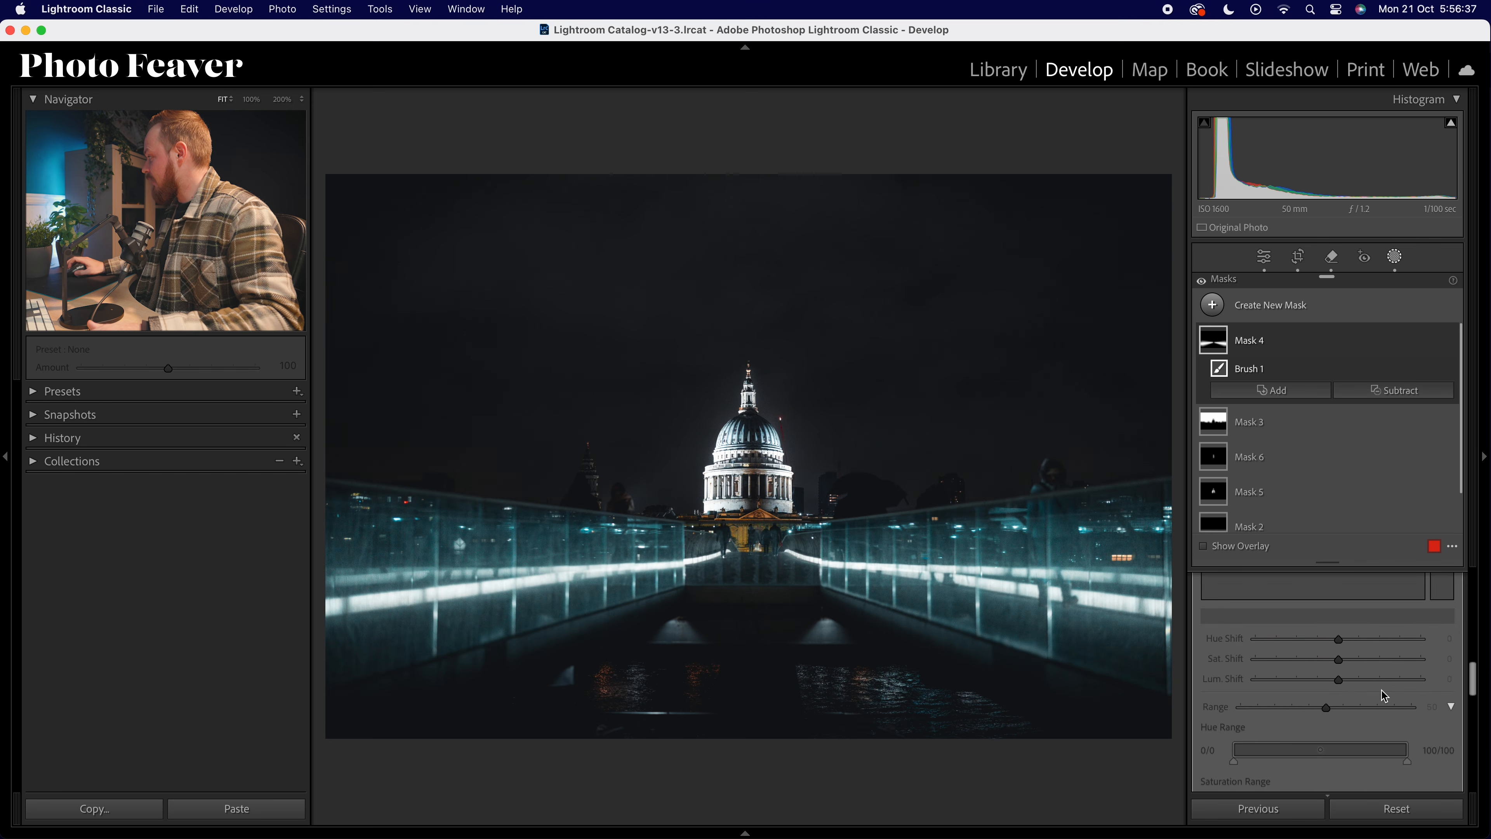
pyautogui.scroll(-3, 1384, 696)
pyautogui.moveTo(1336, 635); pyautogui.dragTo(1319, 639)
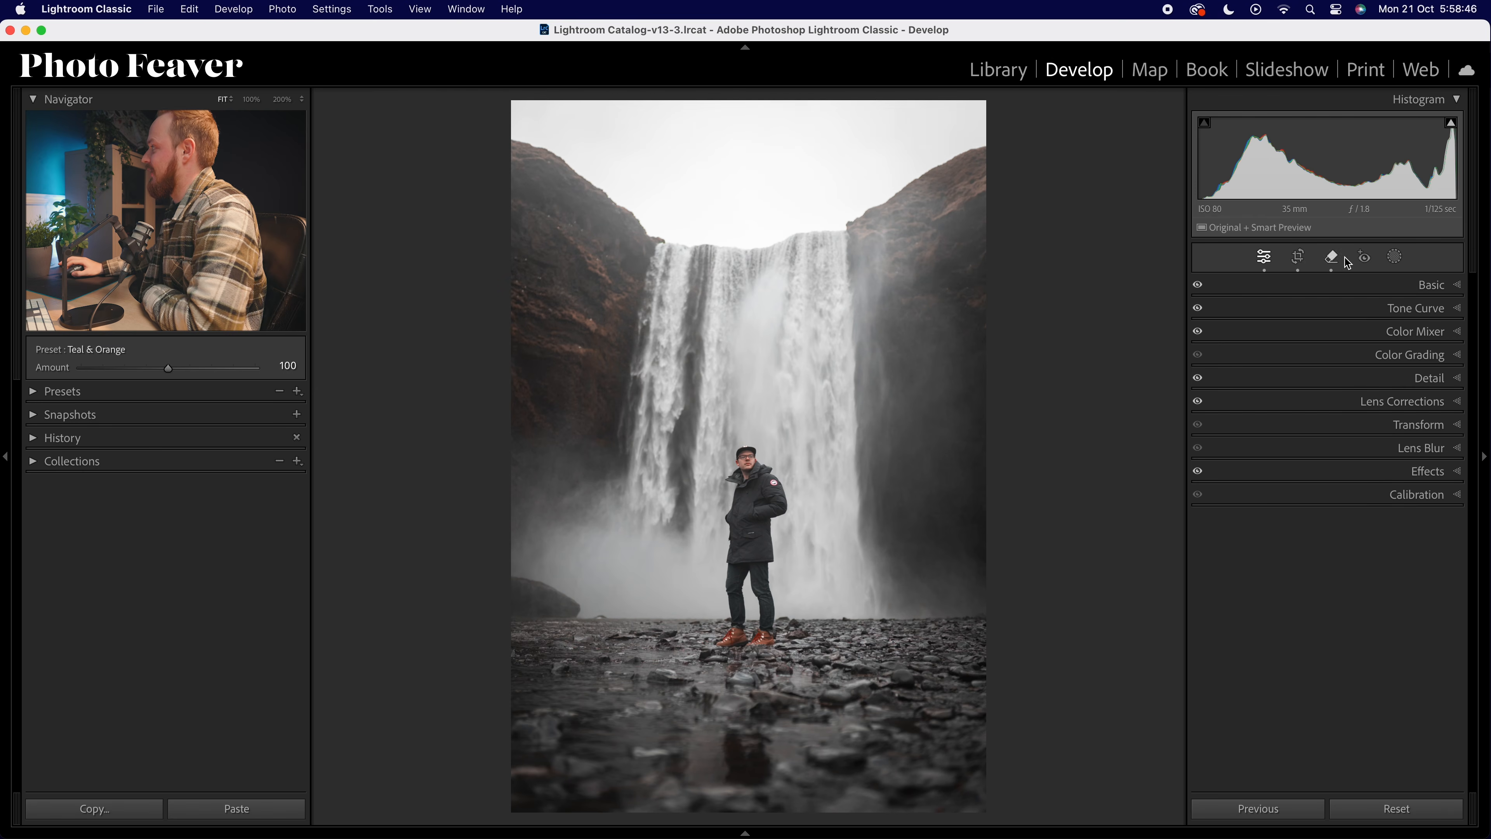
# Mask the background of the waterfall photo and subtract the sky from that mask
pyautogui.click(1397, 259)
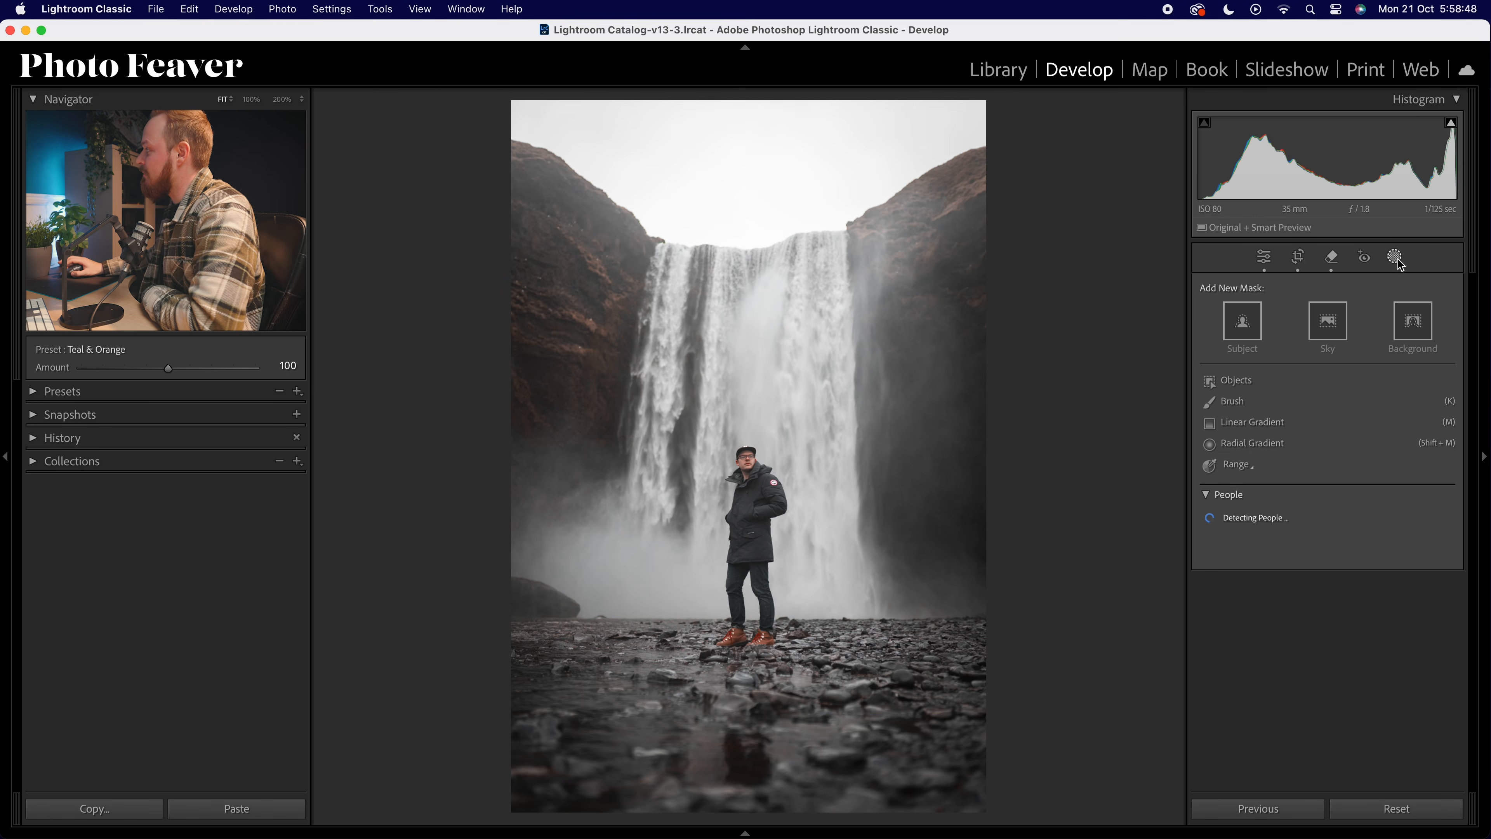
pyautogui.click(1413, 322)
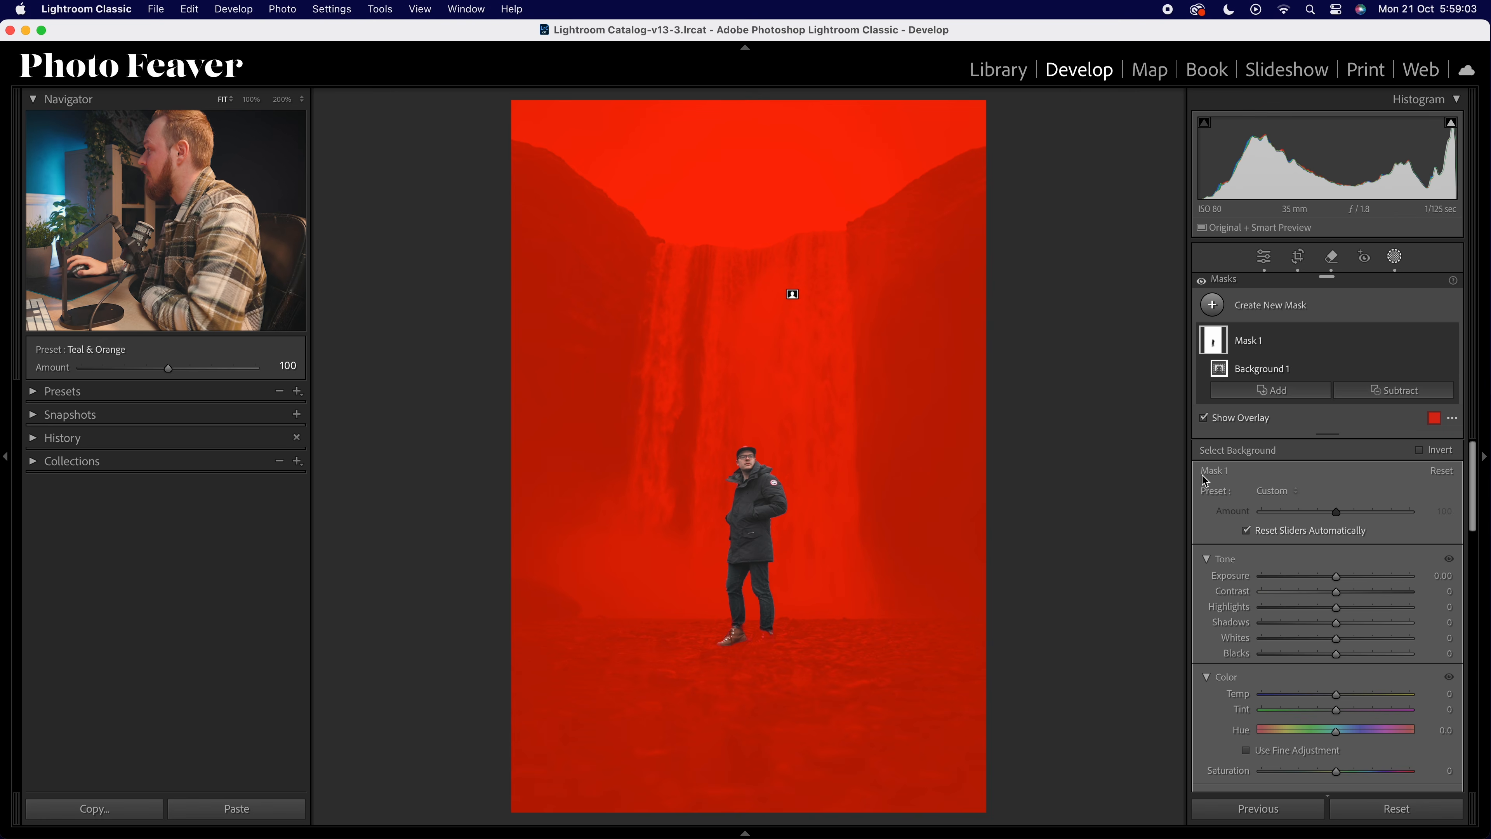
pyautogui.click(1375, 400)
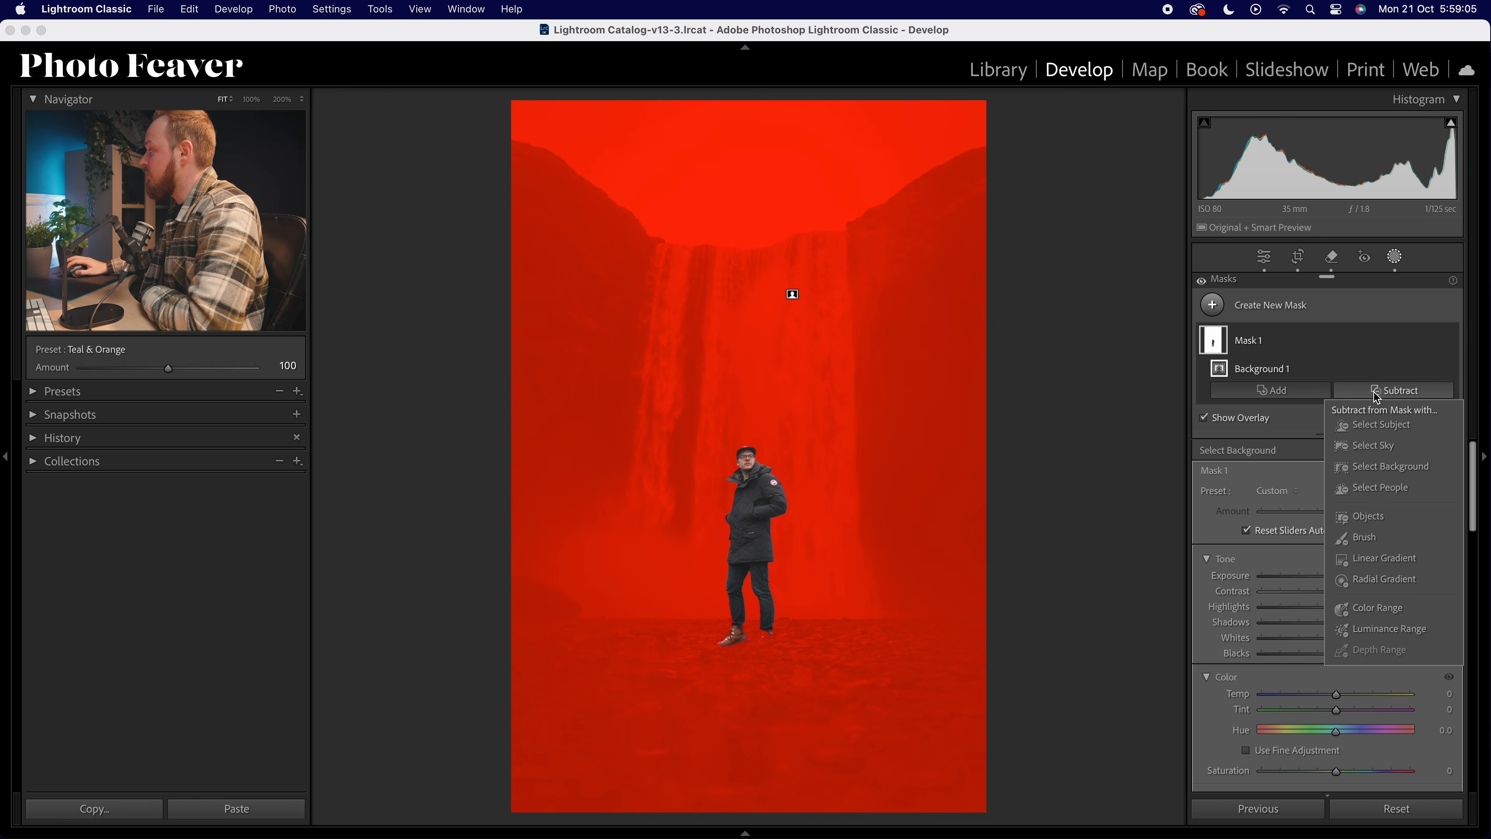
pyautogui.click(1376, 447)
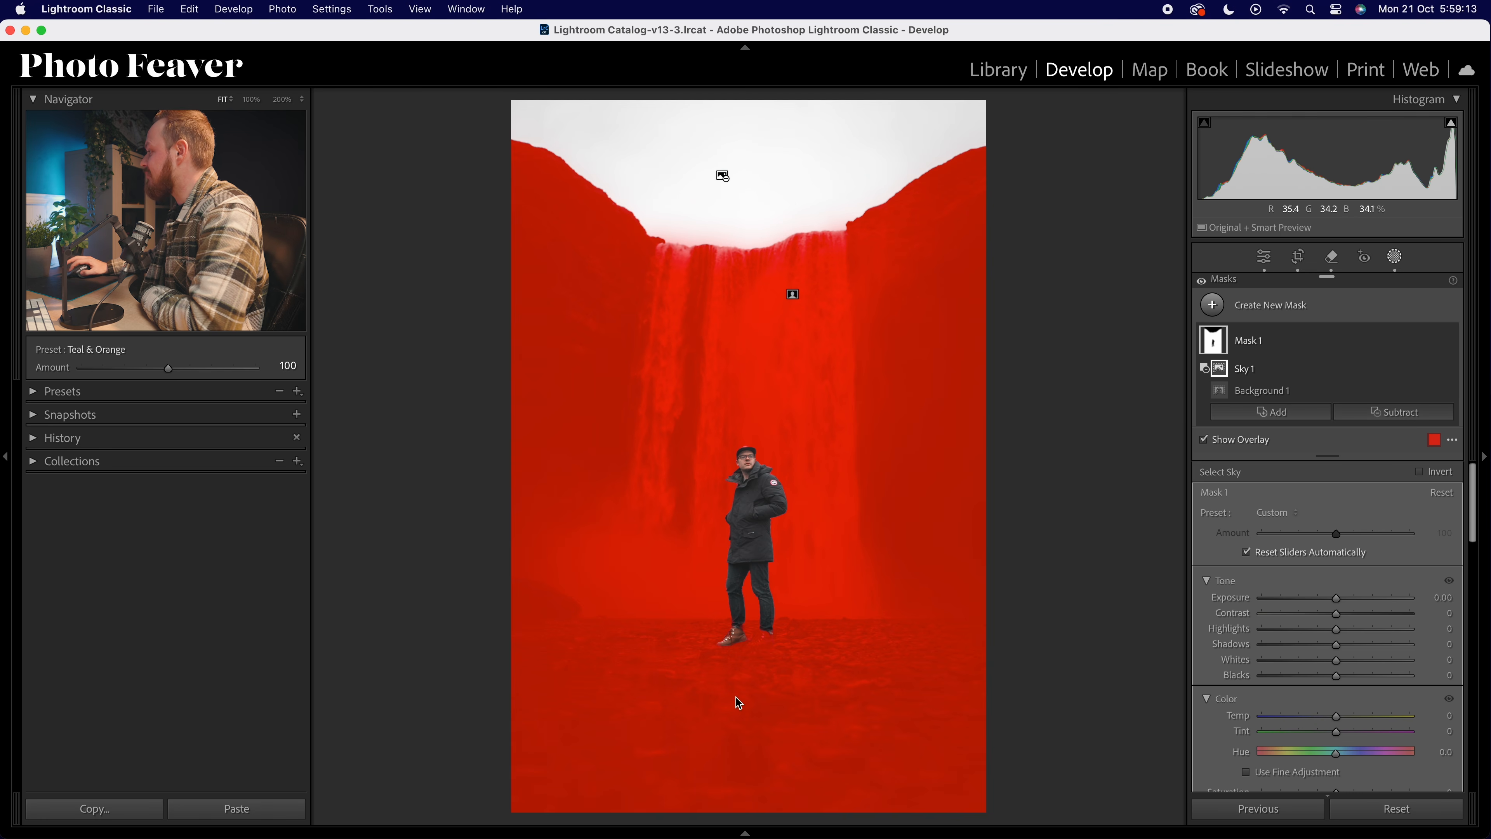
# Subtract the rocky foreground from the mask with a horizontal linear gradient ending at the base of the waterfall
pyautogui.click(1394, 418)
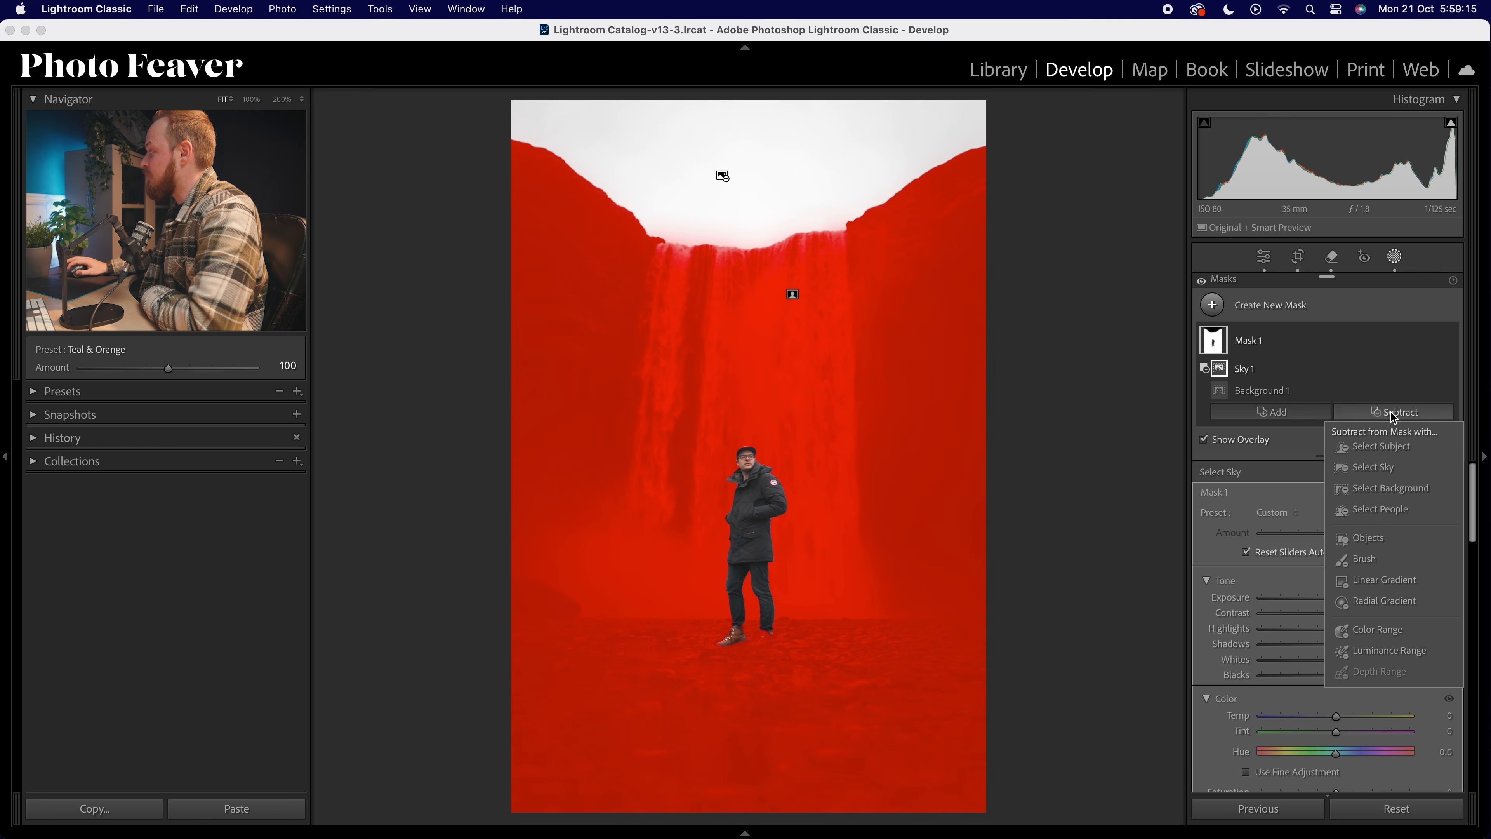
pyautogui.click(1380, 580)
pyautogui.moveTo(894, 709); pyautogui.dragTo(896, 615)
pyautogui.moveTo(893, 707); pyautogui.dragTo(841, 626)
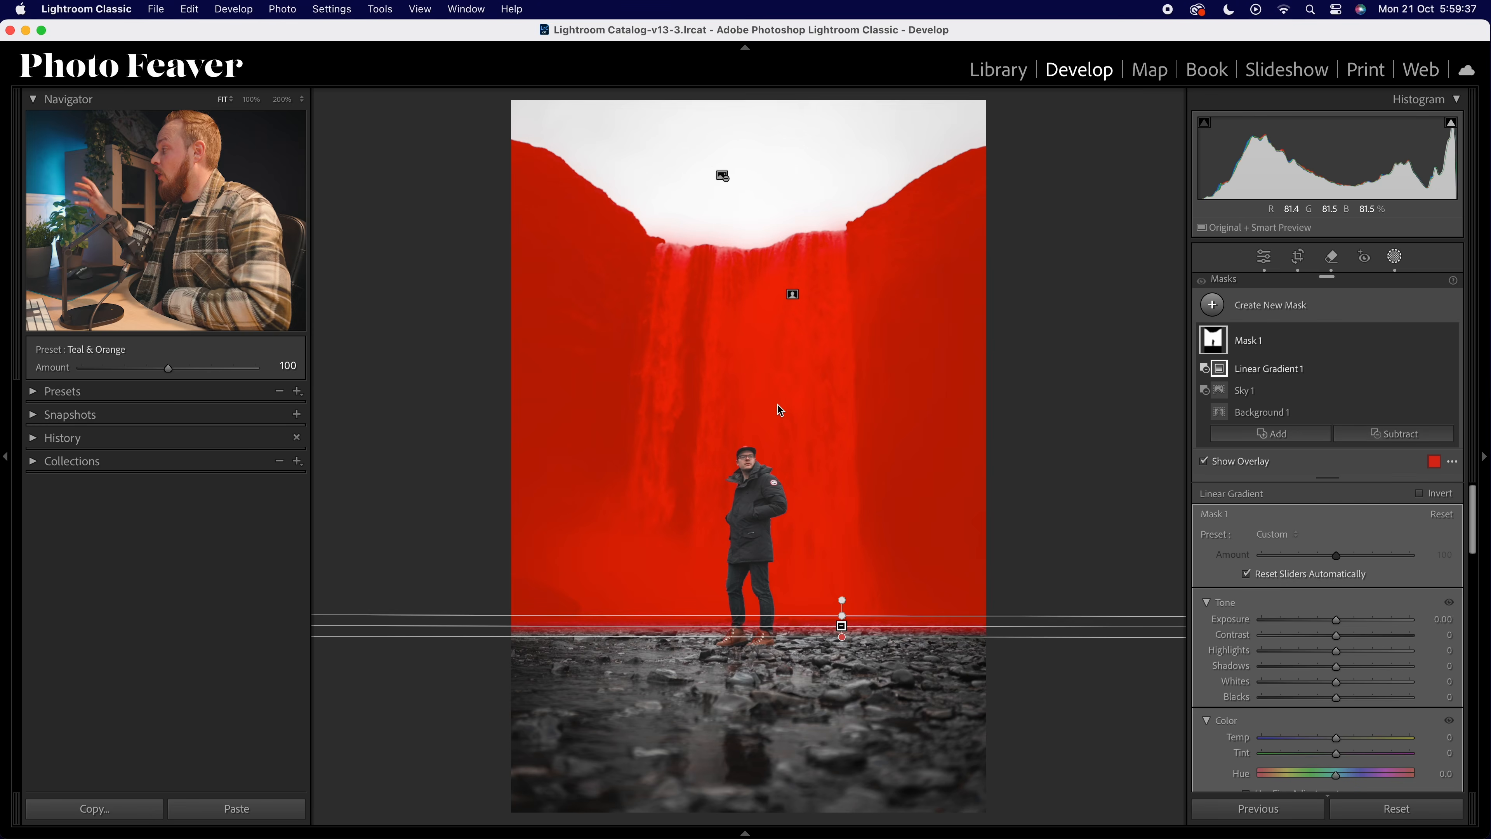
# Subtract the dark cliffs from the mask with a luminance range sampled on the right cliff and set to 0/0 and 40/87
pyautogui.click(1408, 434)
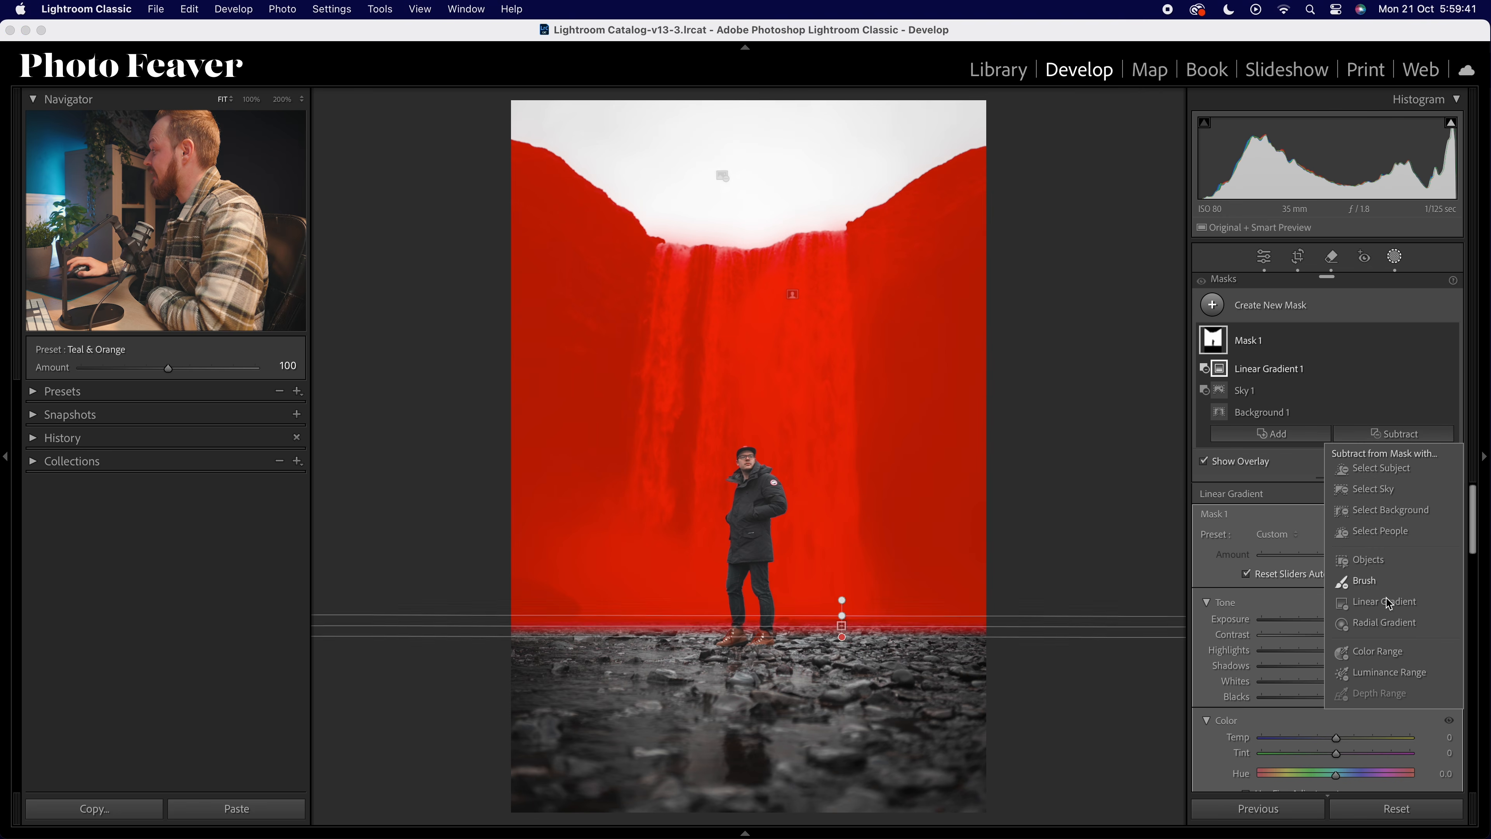
pyautogui.click(1384, 673)
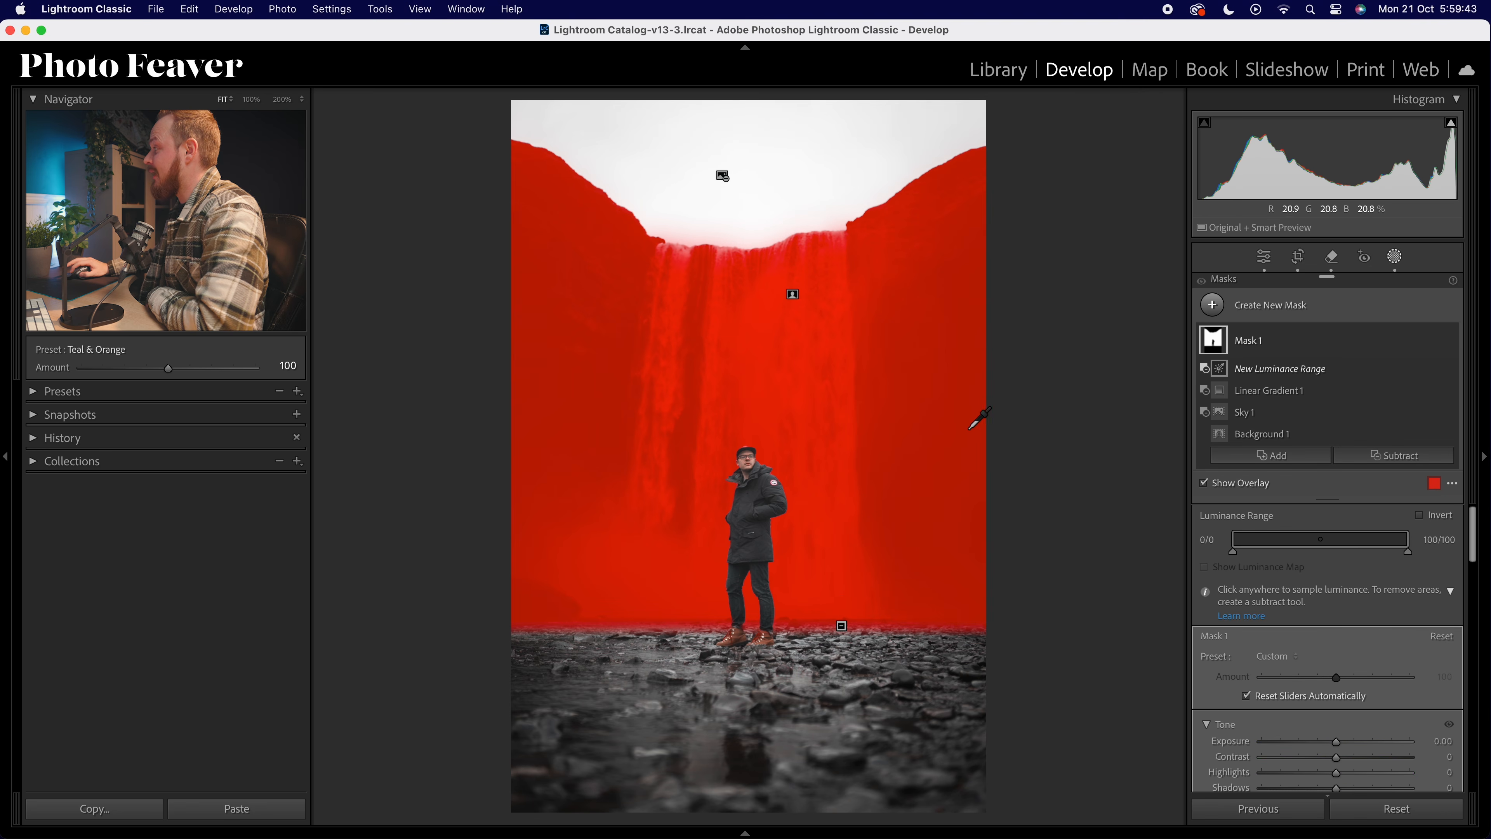
pyautogui.click(971, 328)
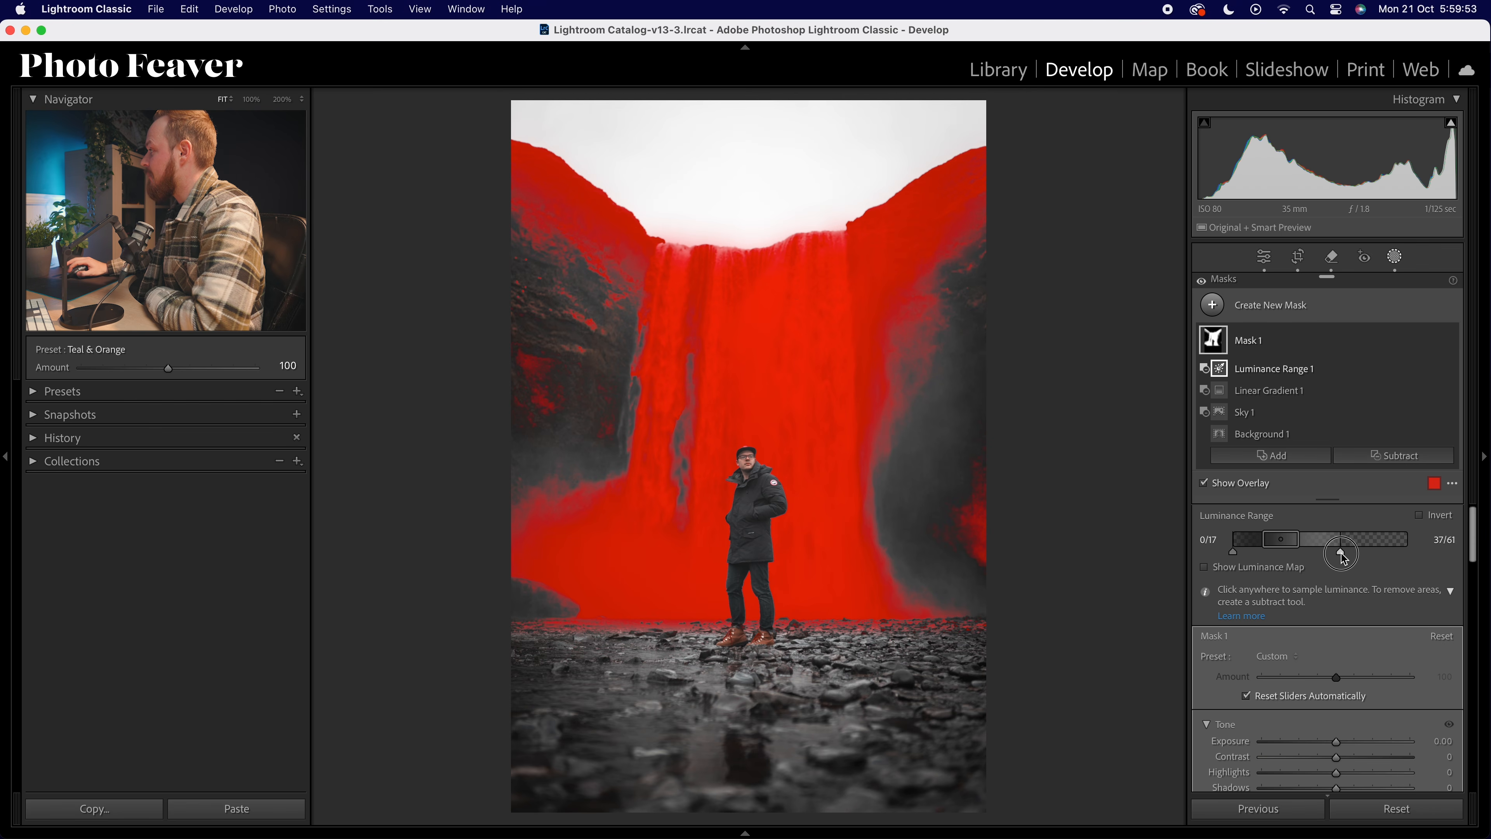
pyautogui.moveTo(1350, 555); pyautogui.dragTo(1385, 555)
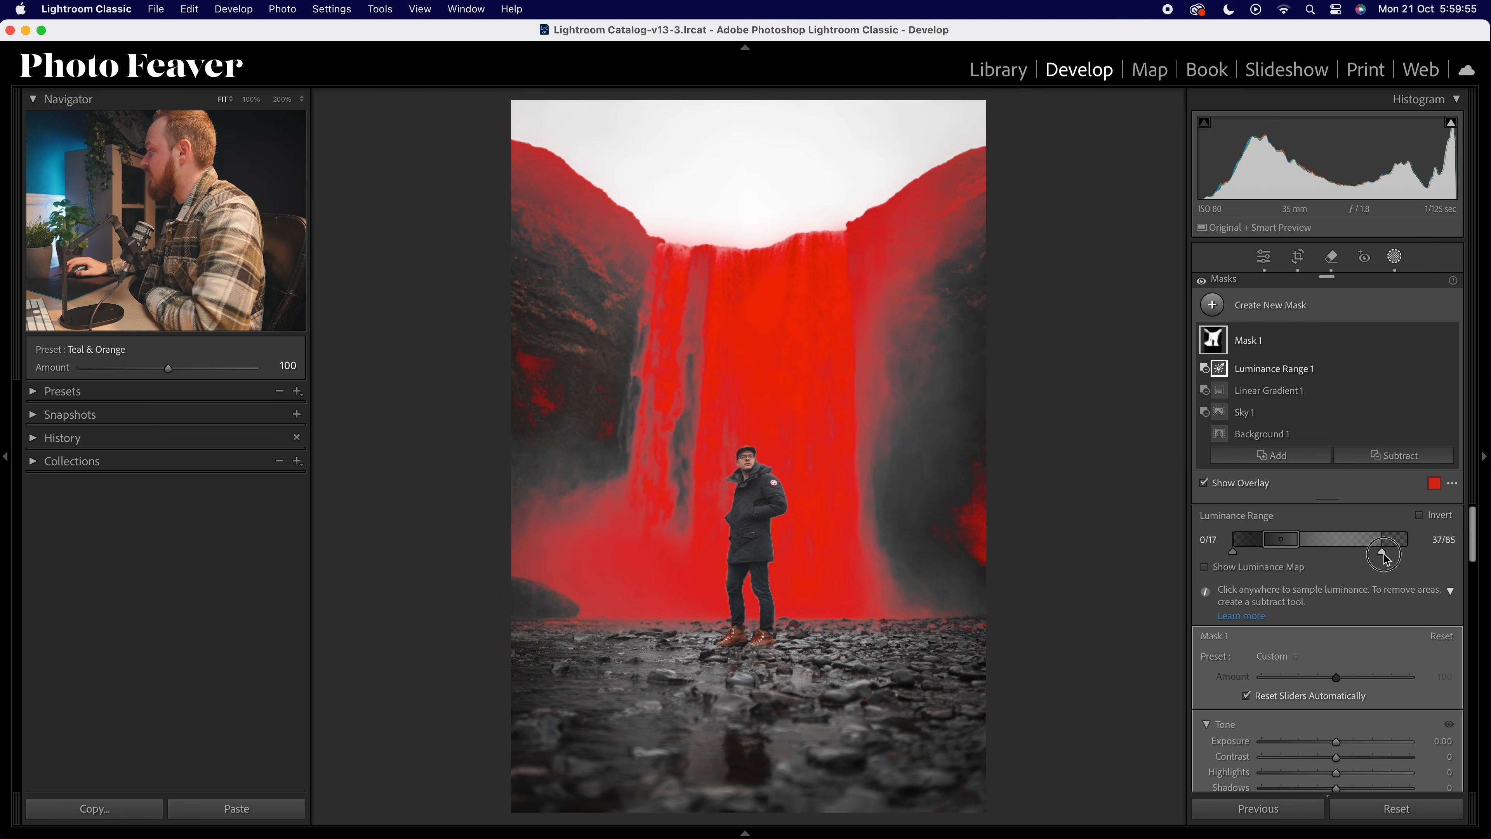
pyautogui.moveTo(1271, 547); pyautogui.dragTo(1248, 546)
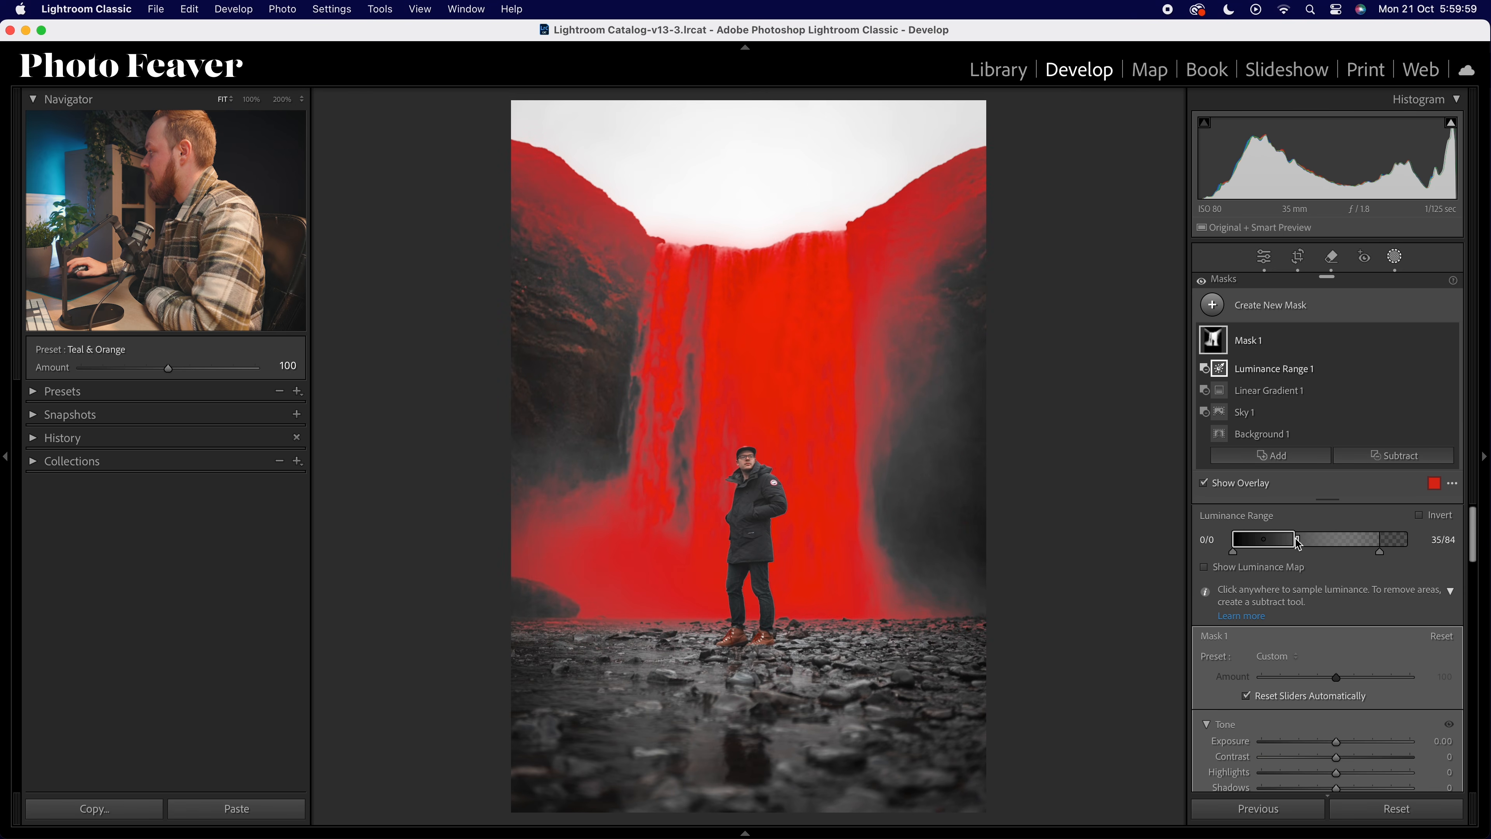
pyautogui.moveTo(1384, 555); pyautogui.dragTo(1315, 539)
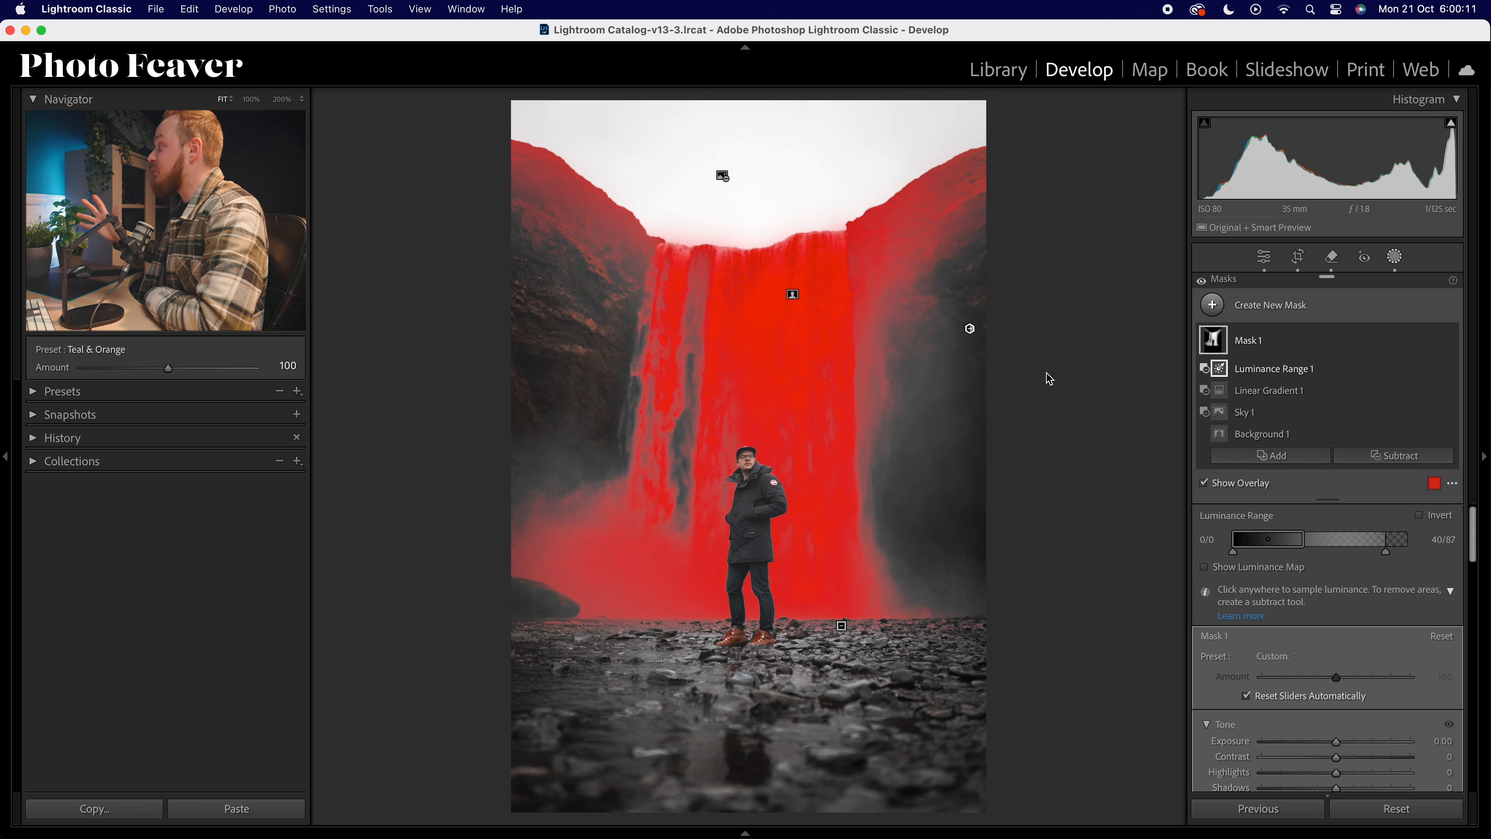
# Subtract the right cliff from the mask with a steep linear gradient along the waterfall's right edge
pyautogui.click(1377, 457)
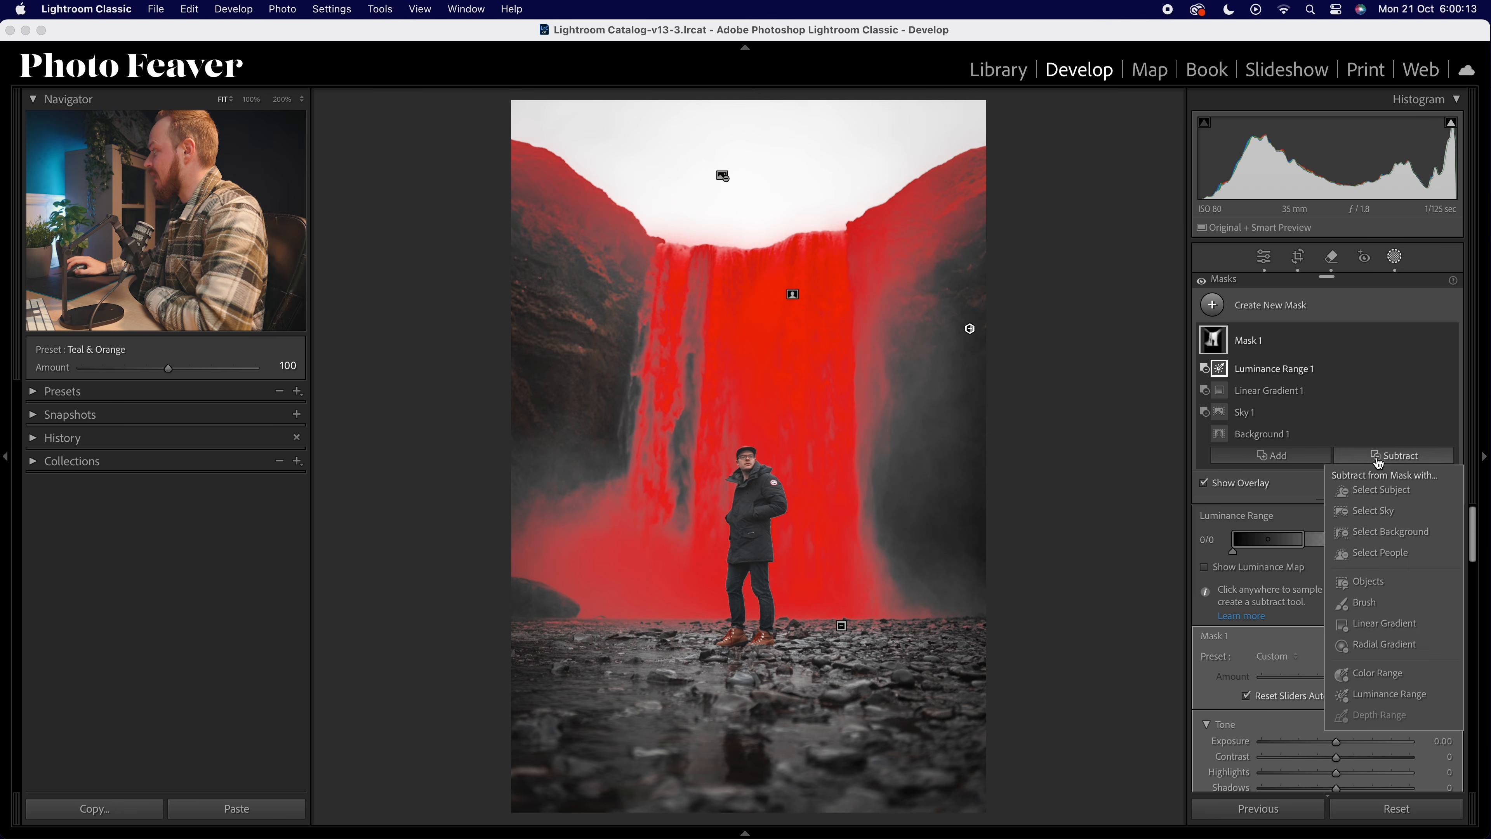
pyautogui.click(1377, 627)
pyautogui.moveTo(984, 225); pyautogui.dragTo(890, 249)
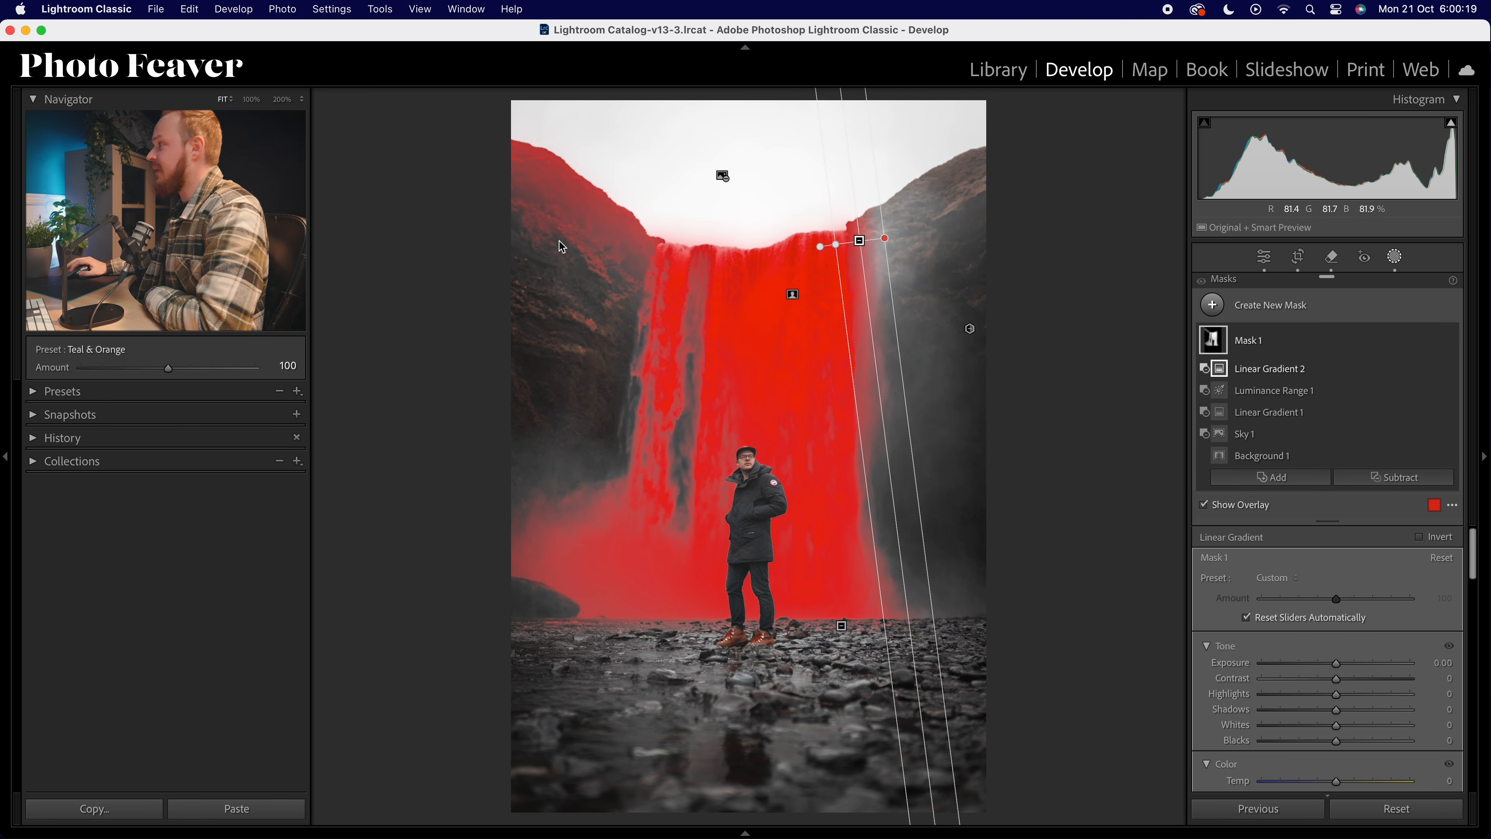
# Subtract the upper left cliff from the mask with a diagonal linear gradient ending beside the waterfall's left edge
pyautogui.click(1376, 479)
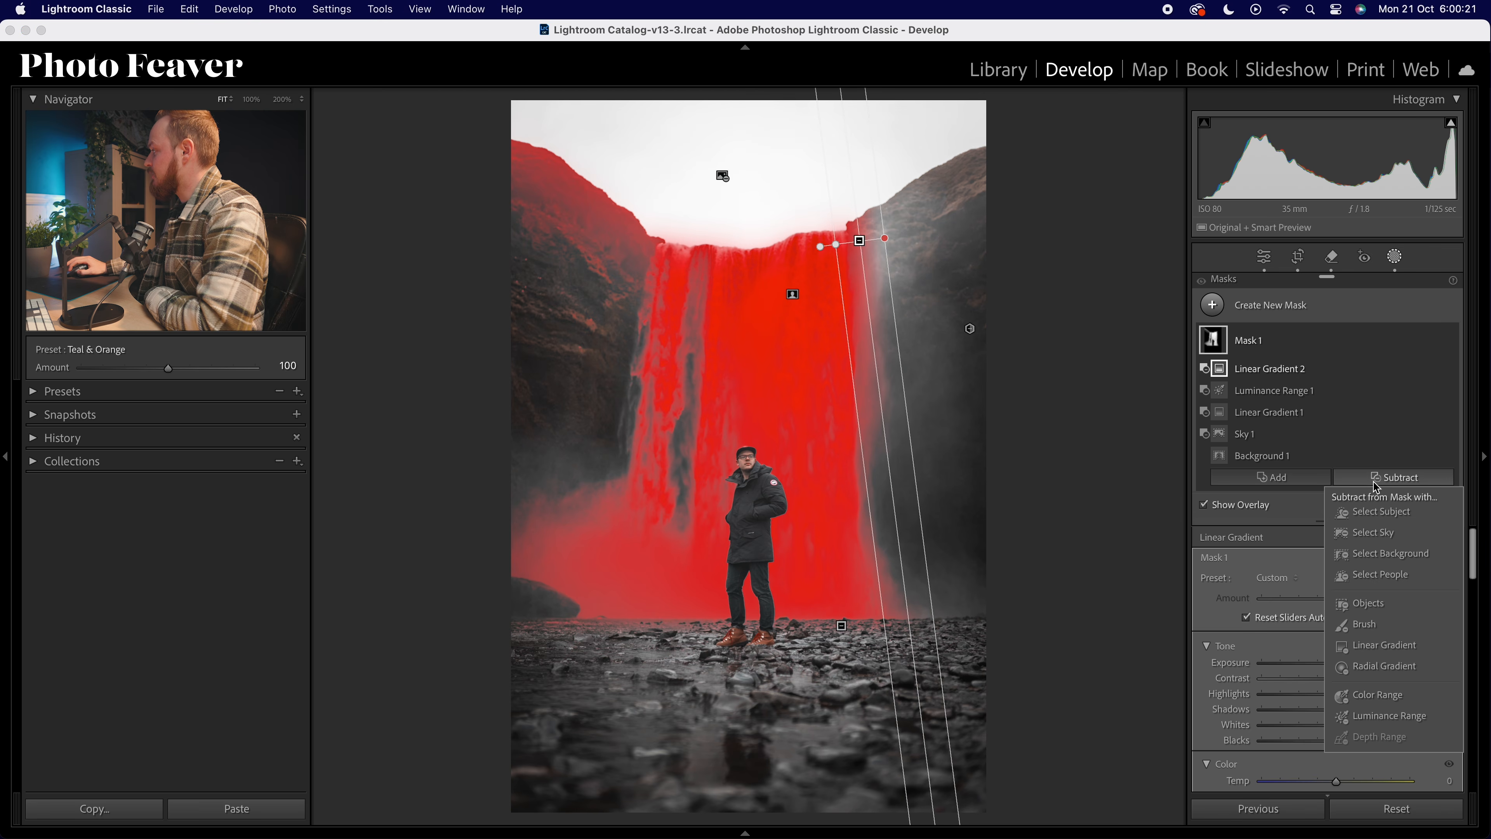
pyautogui.click(1382, 646)
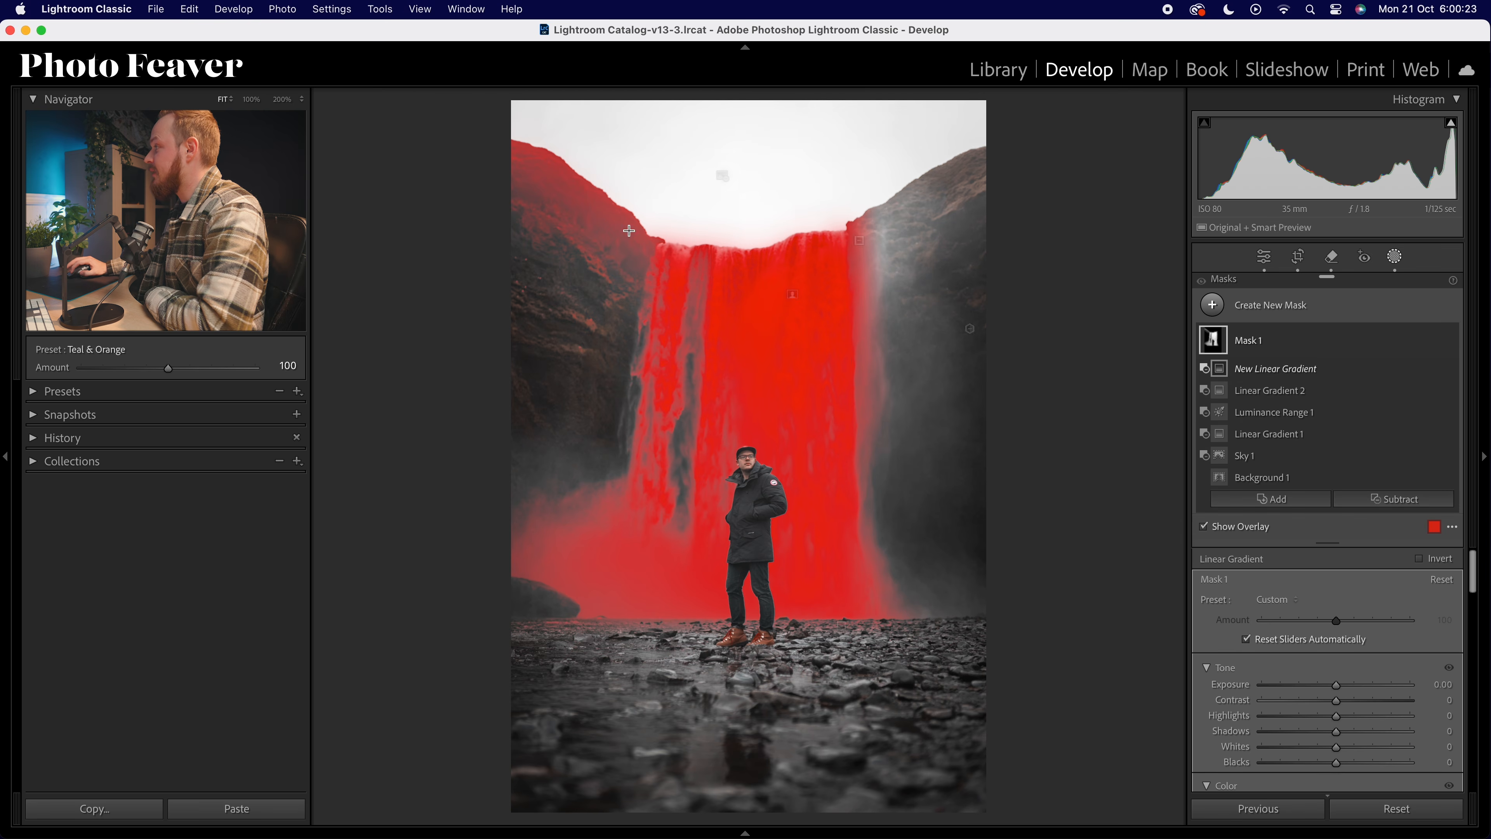
pyautogui.moveTo(504, 163); pyautogui.dragTo(621, 231)
pyautogui.moveTo(499, 158); pyautogui.dragTo(611, 222)
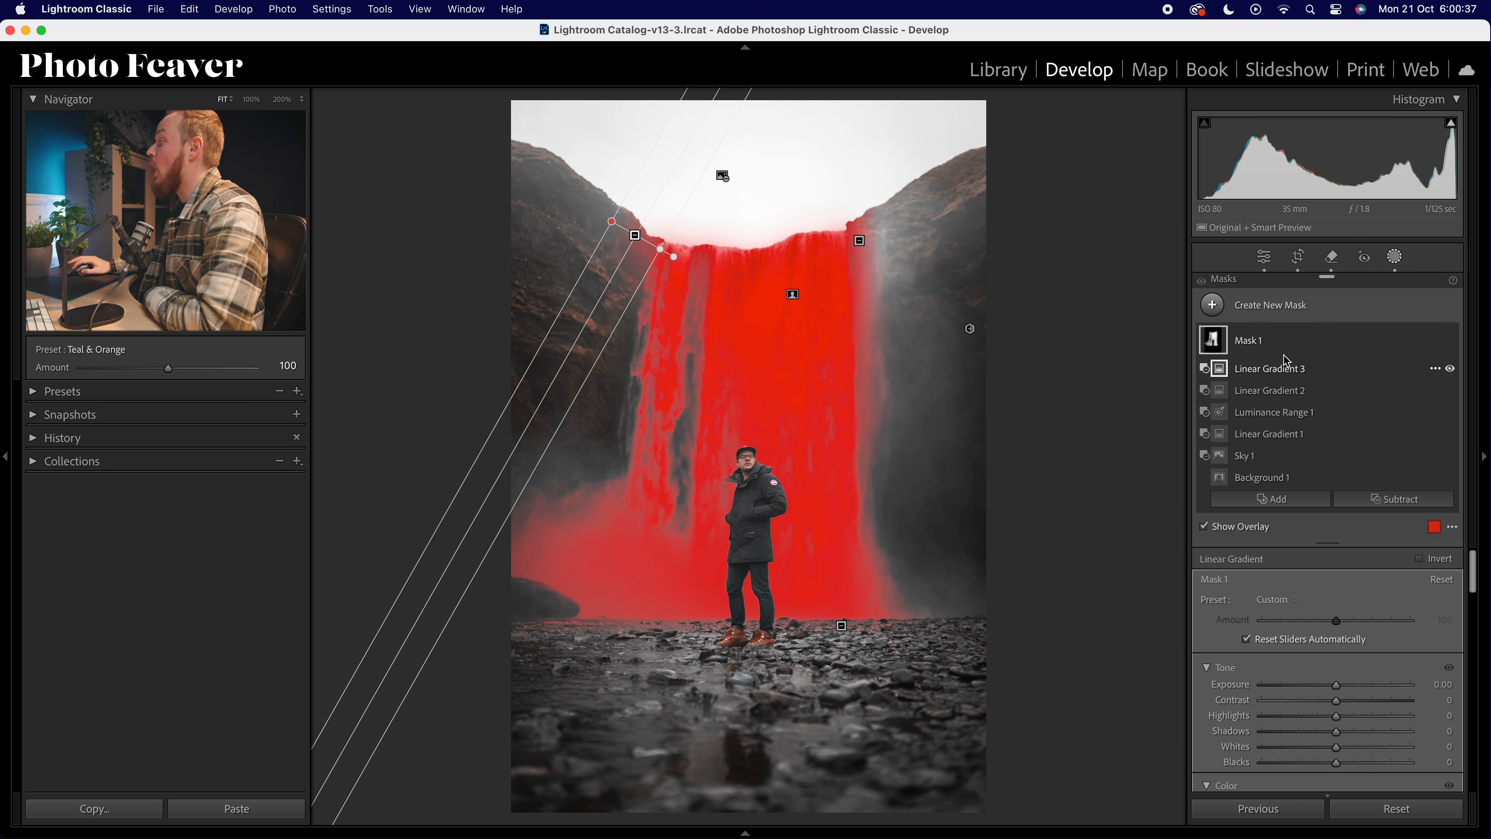
# Set the waterfall mask's Shadows to 22, Highlights to 29, Temp to -41 and Tint to -7
pyautogui.scroll(-3, 1351, 676)
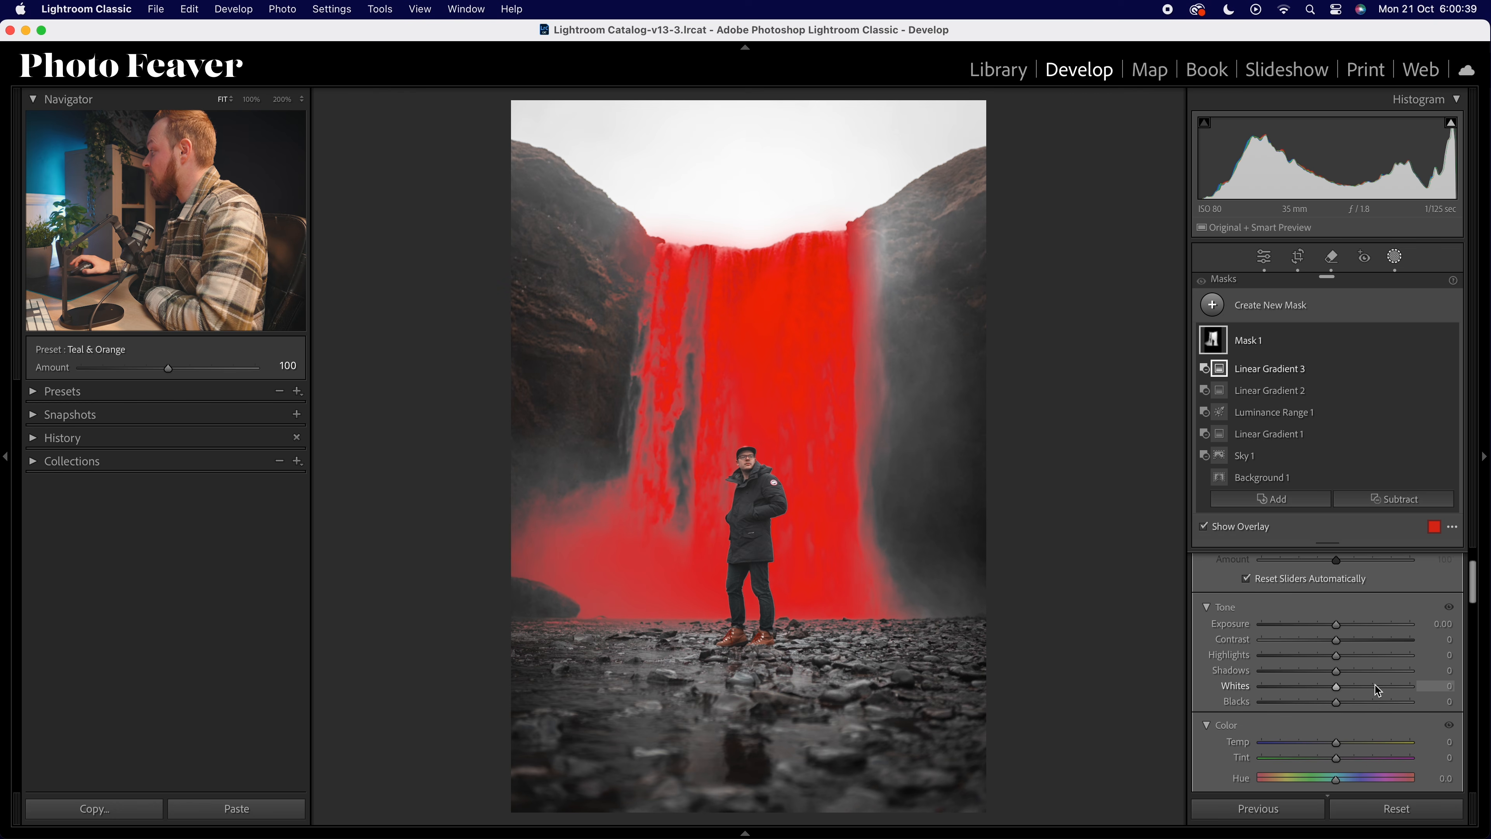
pyautogui.scroll(-1, 1345, 693)
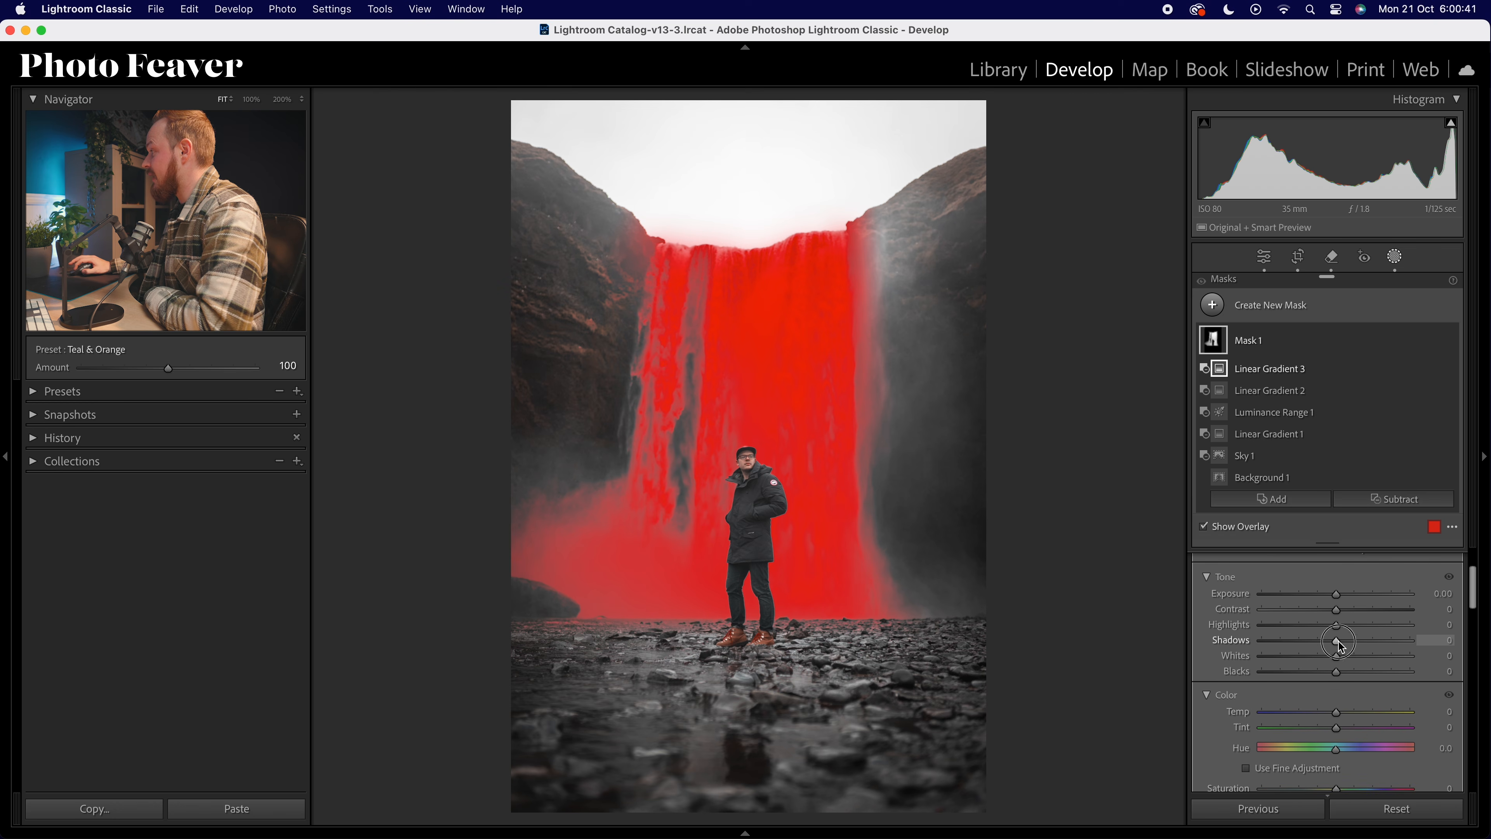
pyautogui.moveTo(1340, 646); pyautogui.dragTo(1336, 648)
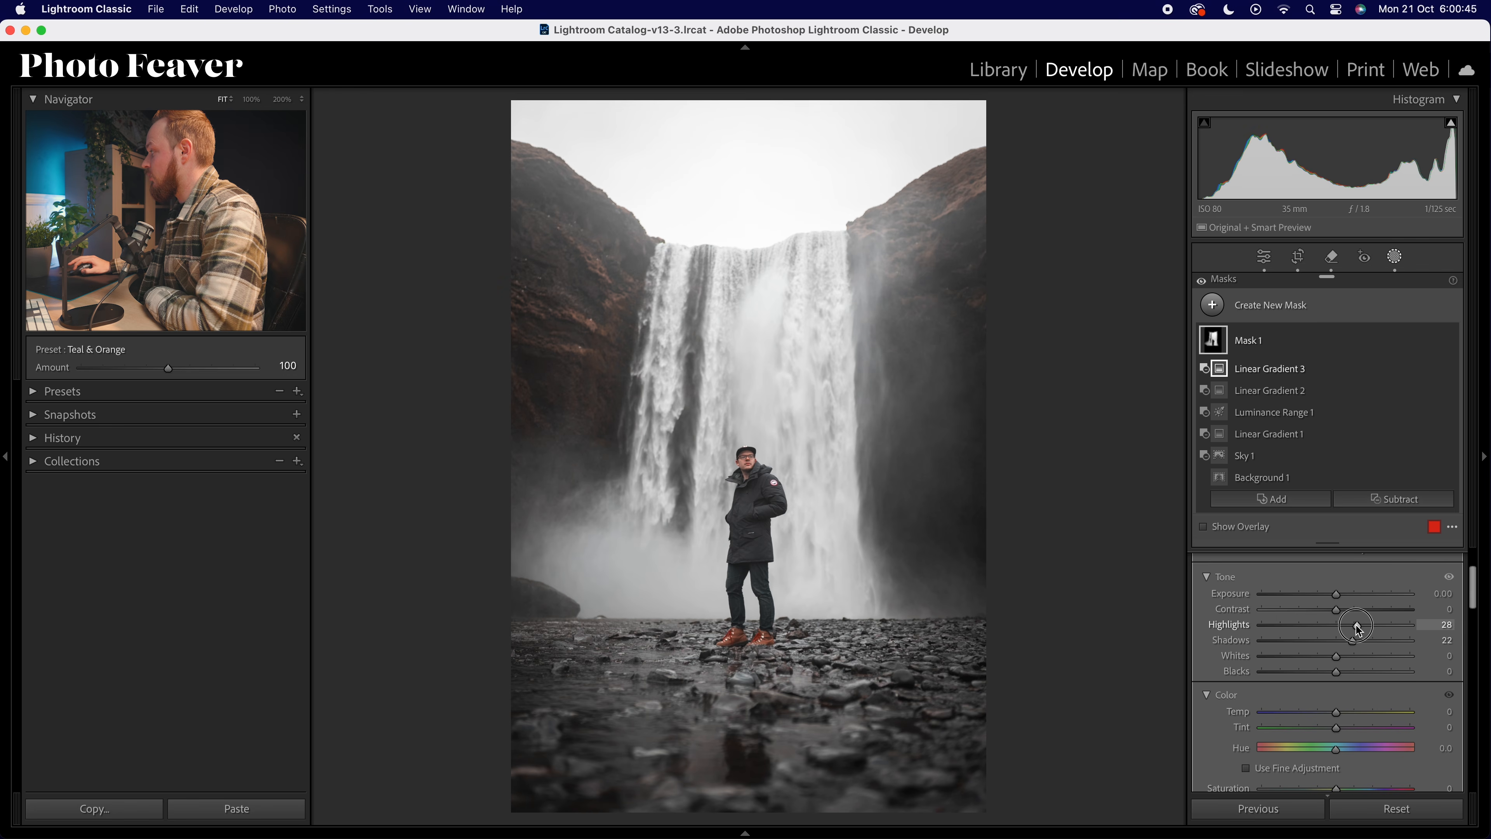
pyautogui.scroll(-1, 1384, 644)
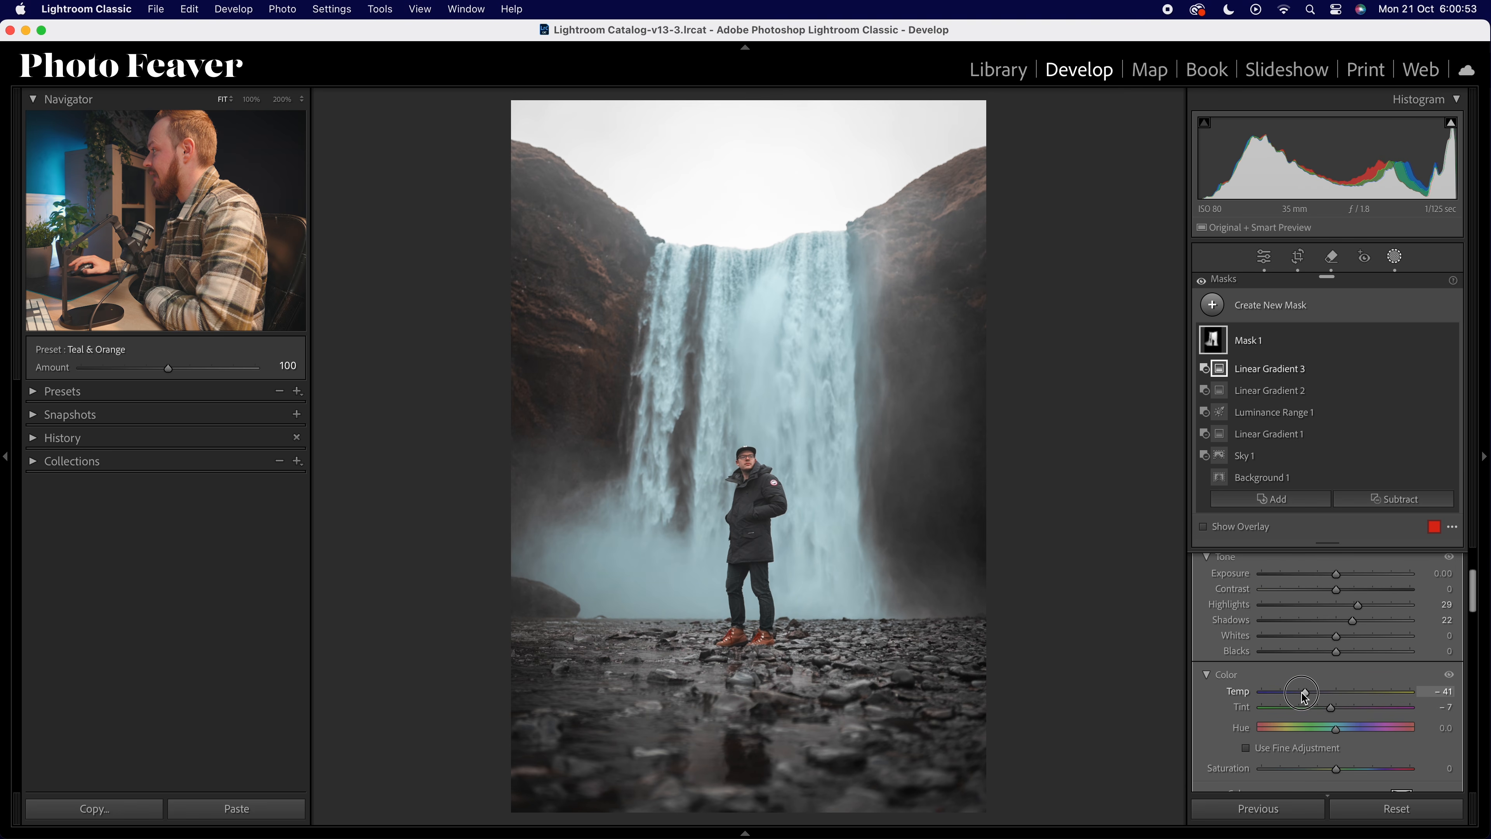
pyautogui.scroll(-3, 1396, 699)
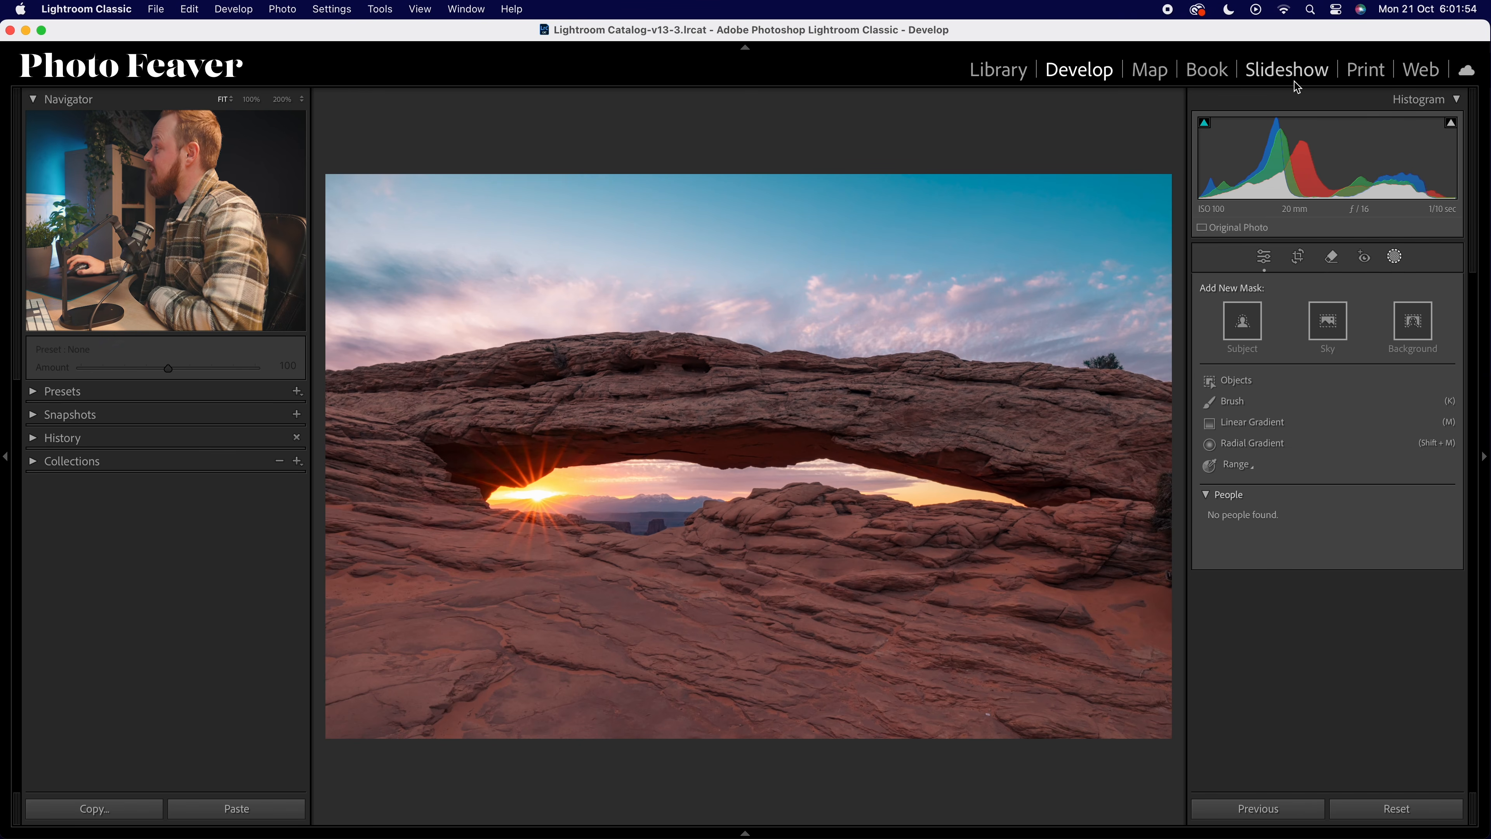
# Add a large circular radial gradient mask centred on the sun and set its Exposure to 0.61 and Temp to 17
pyautogui.click(1241, 446)
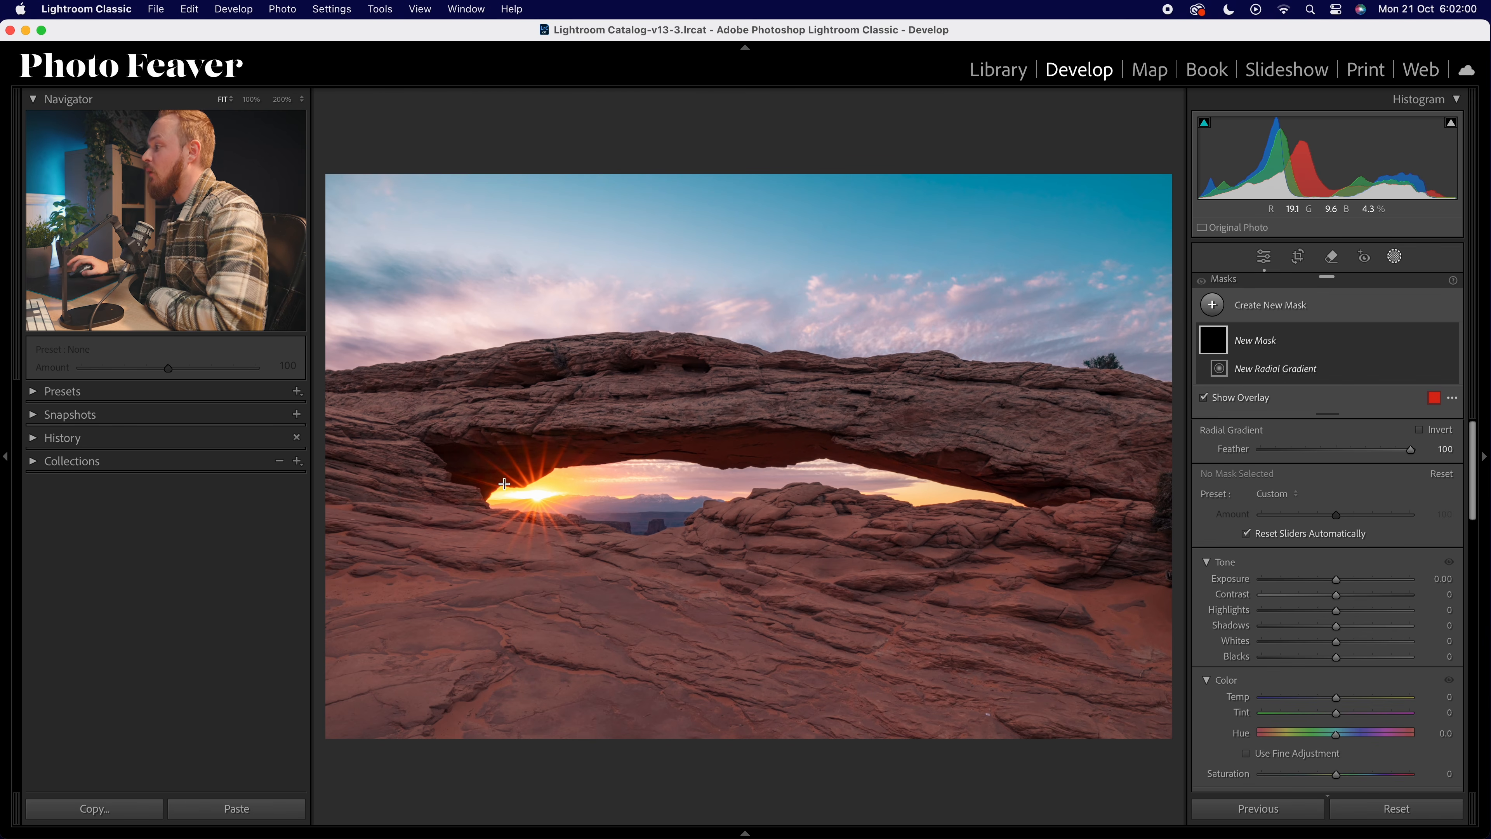
pyautogui.moveTo(539, 497); pyautogui.dragTo(741, 710)
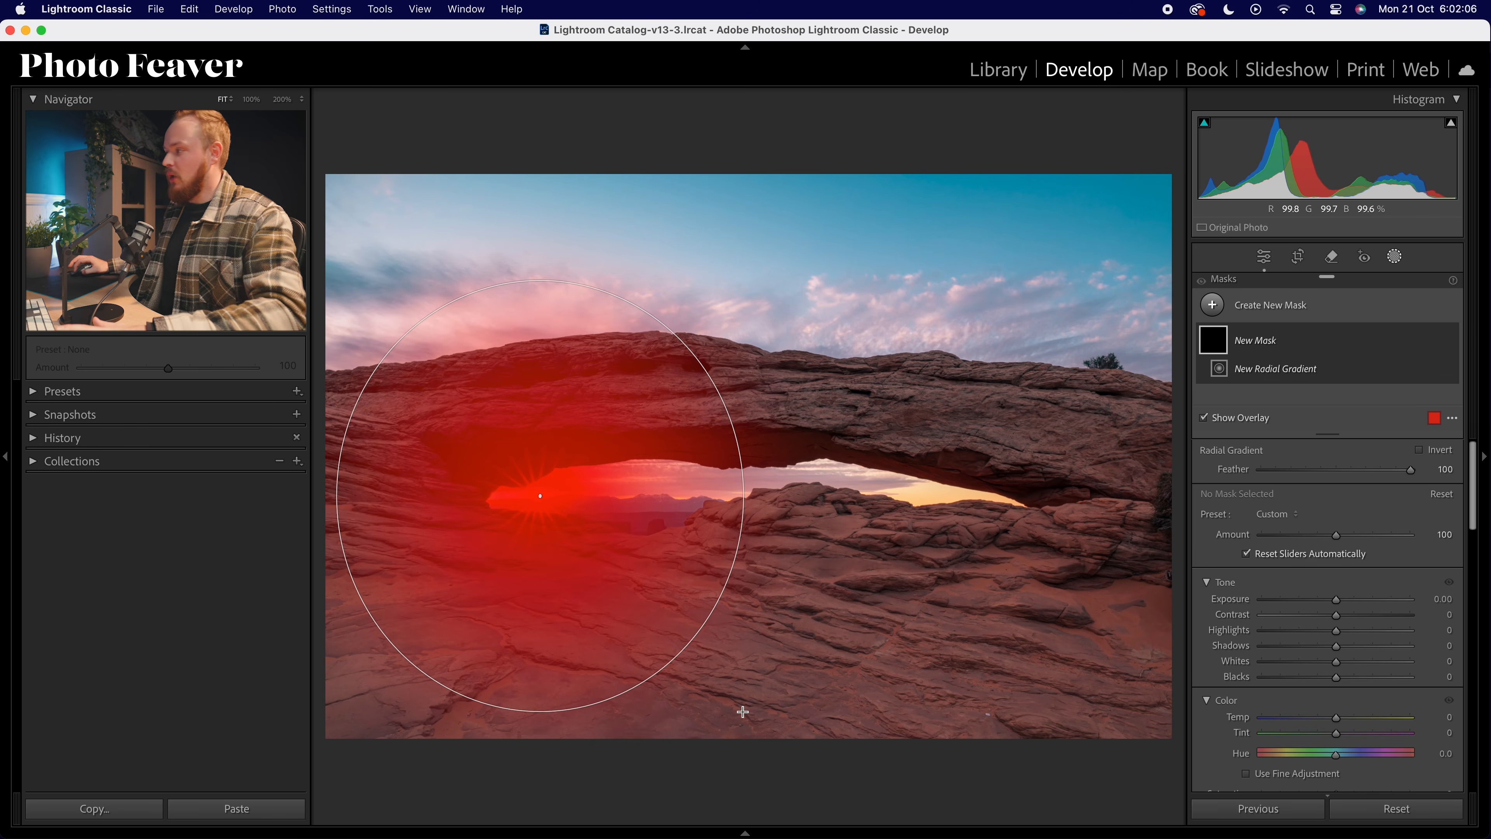
pyautogui.moveTo(742, 711); pyautogui.dragTo(762, 683)
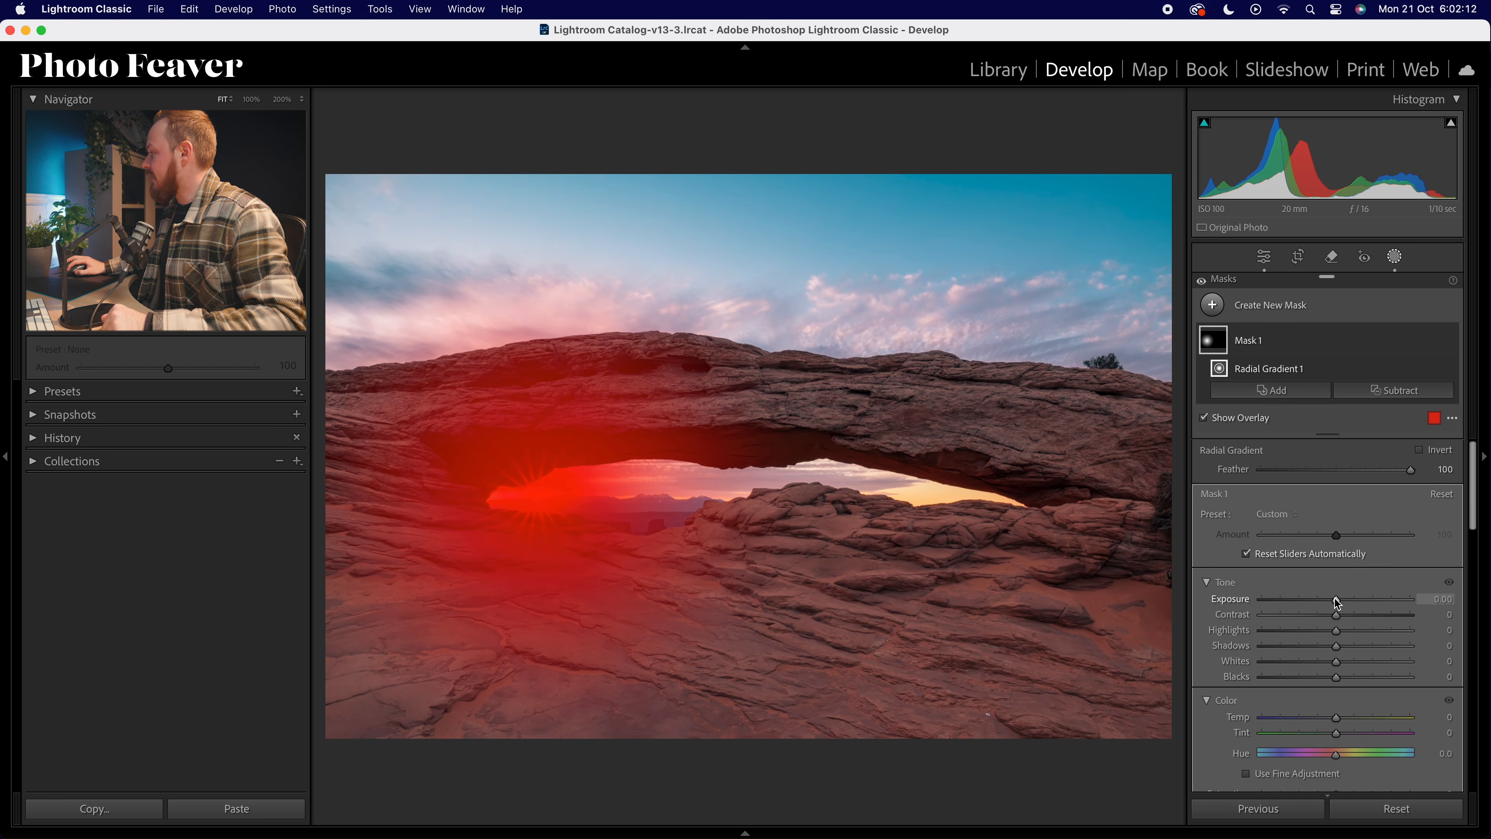
pyautogui.moveTo(1337, 602); pyautogui.dragTo(1345, 602)
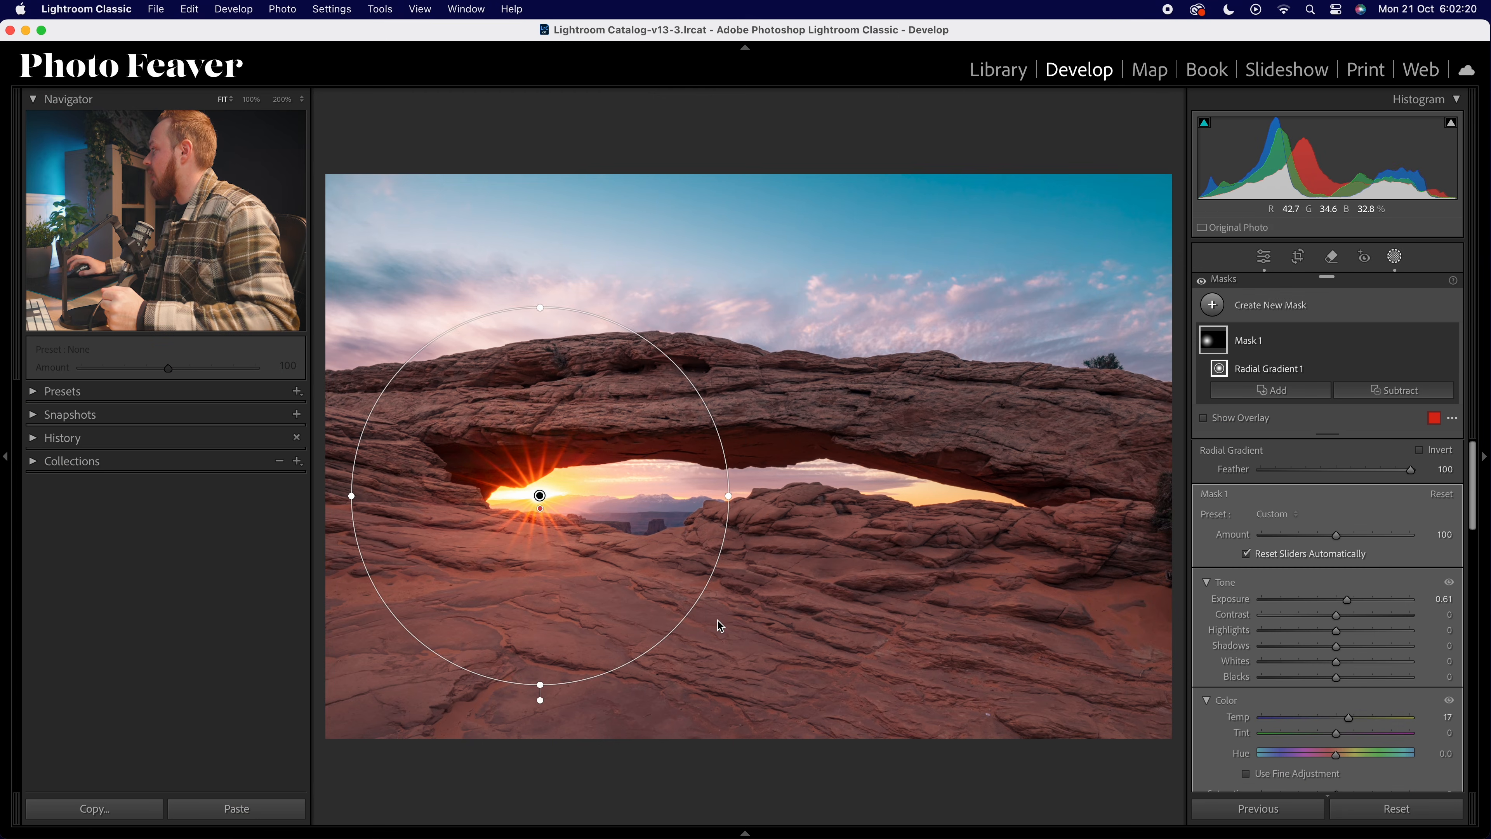
# Add a linear gradient mask over the foreground rocks, fading out just below the arch opening, and set its Exposure to -0.69
pyautogui.click(1213, 307)
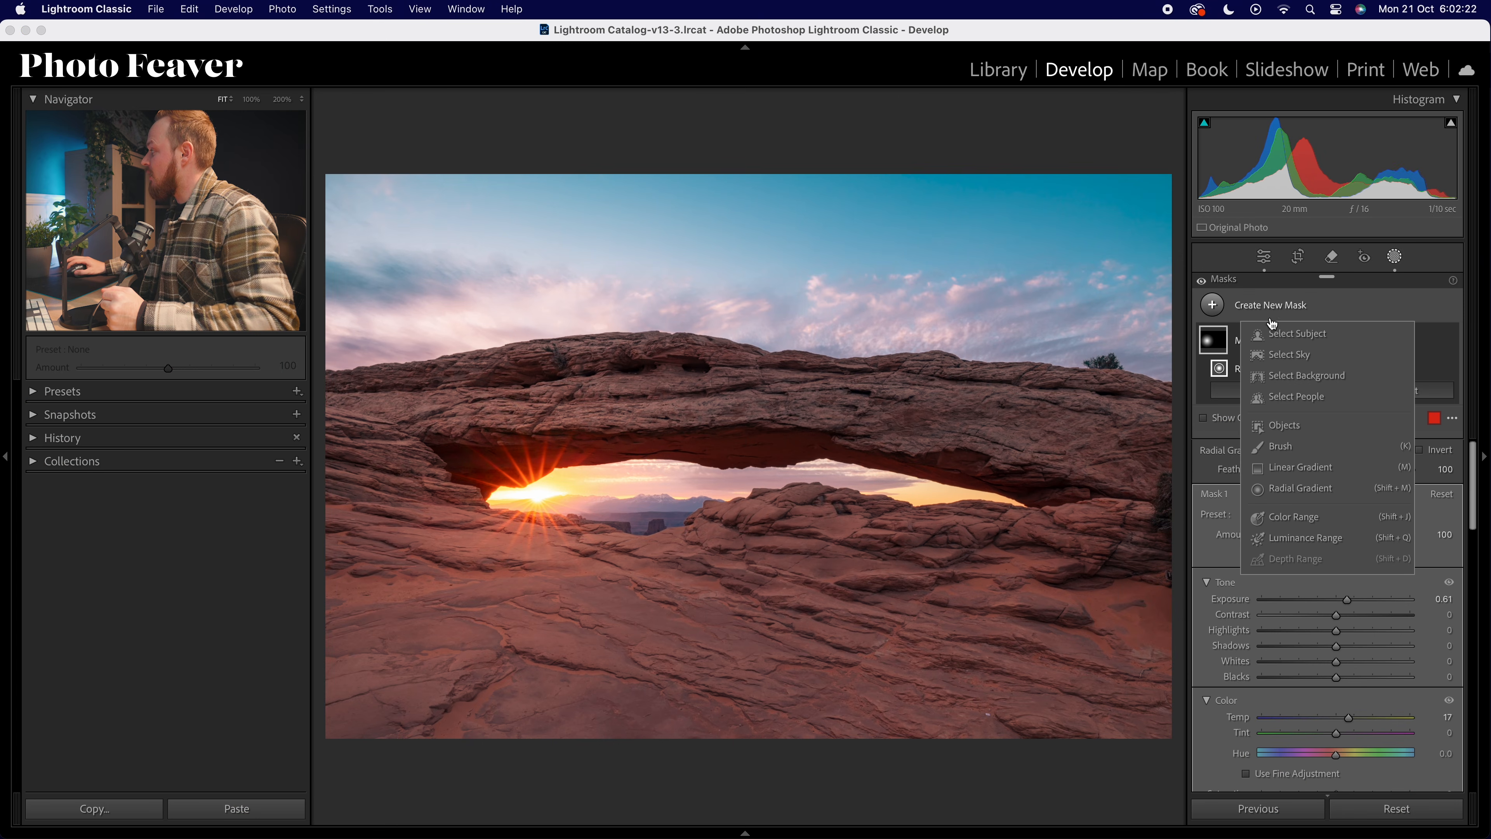
pyautogui.click(1280, 470)
pyautogui.moveTo(802, 658); pyautogui.dragTo(750, 520)
pyautogui.moveTo(800, 674); pyautogui.dragTo(803, 721)
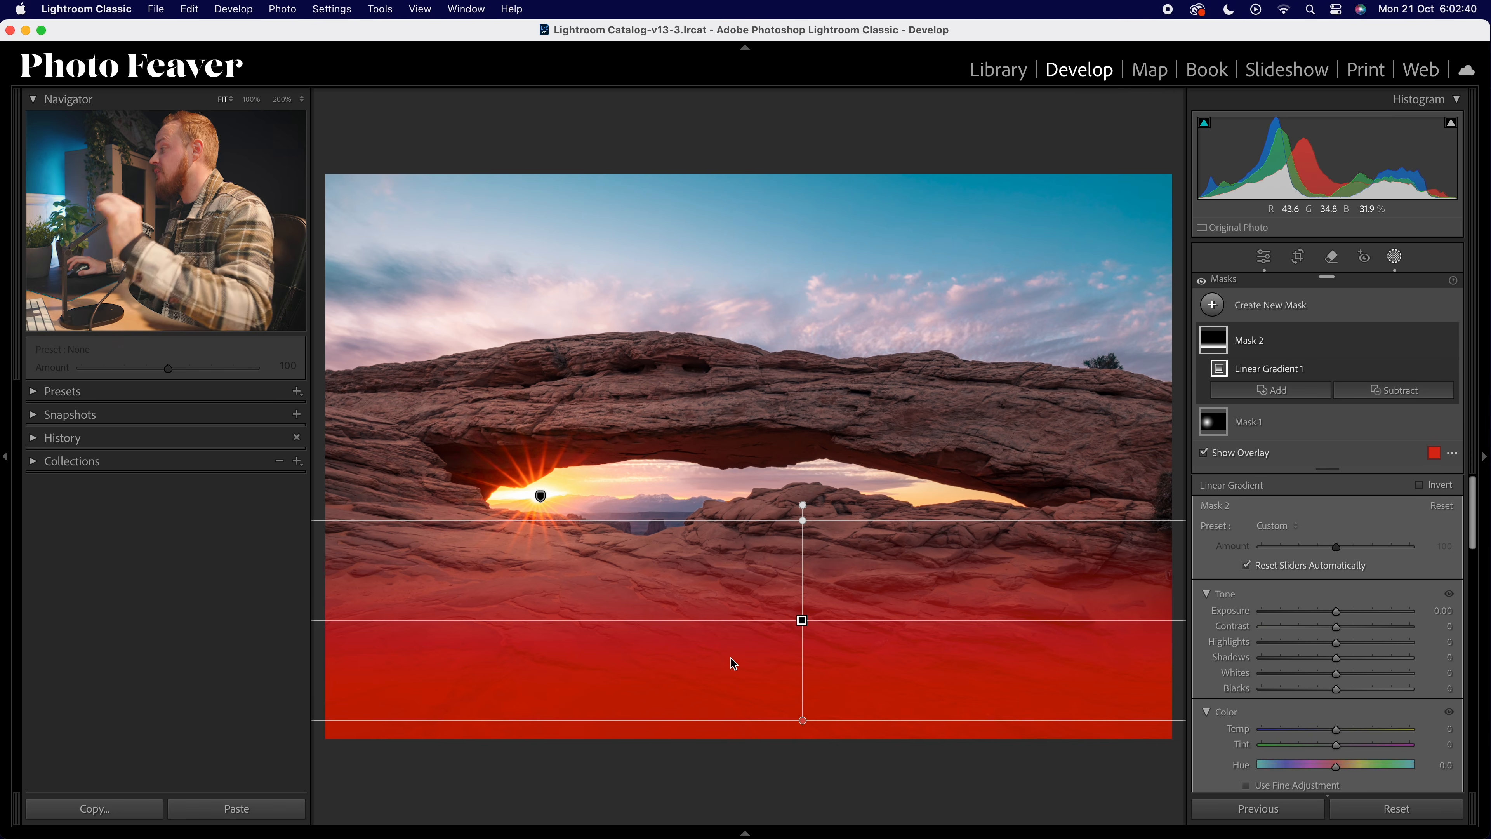
pyautogui.moveTo(1337, 616); pyautogui.dragTo(1323, 620)
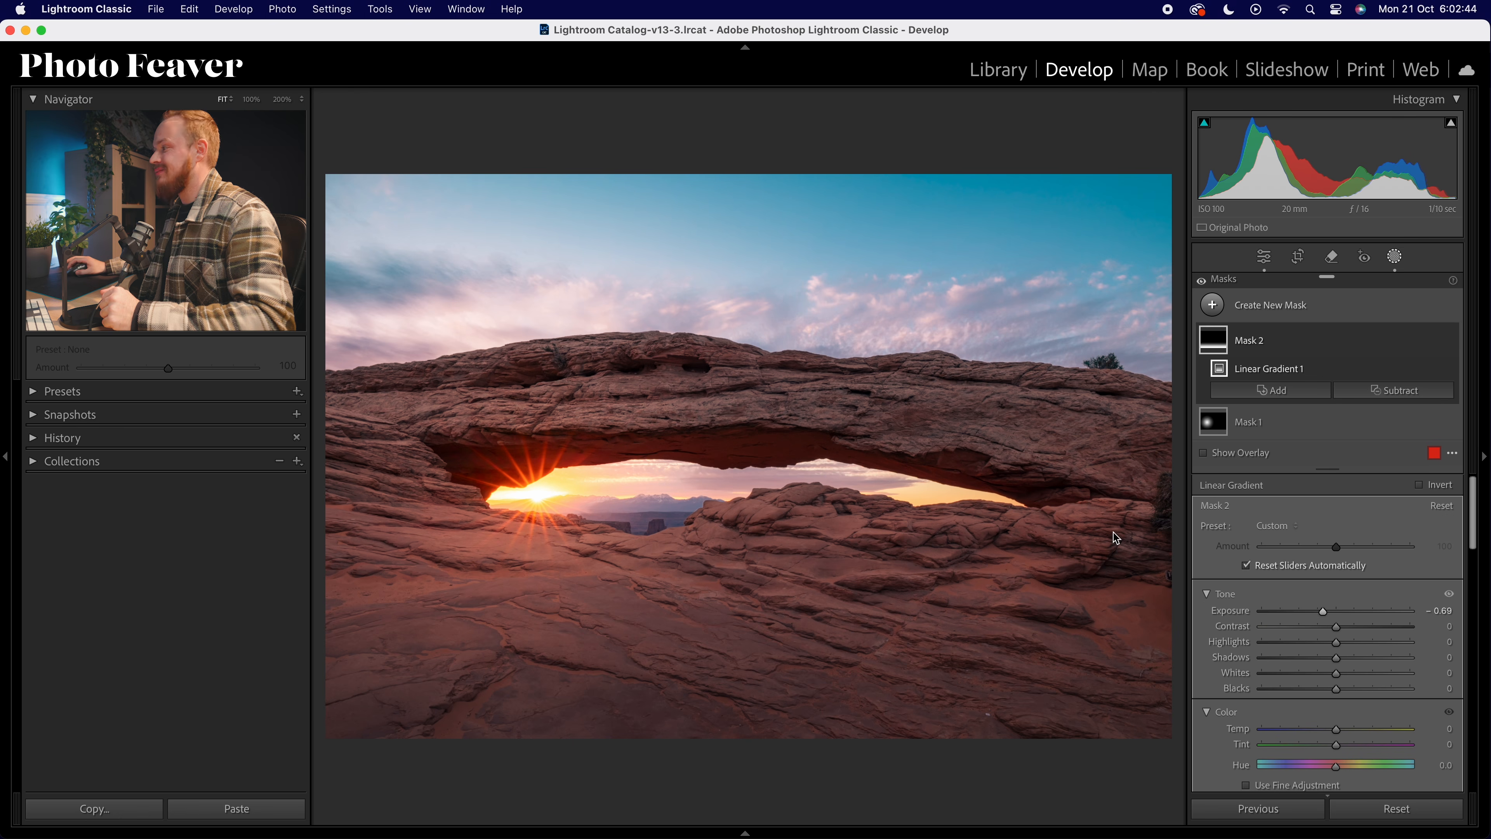